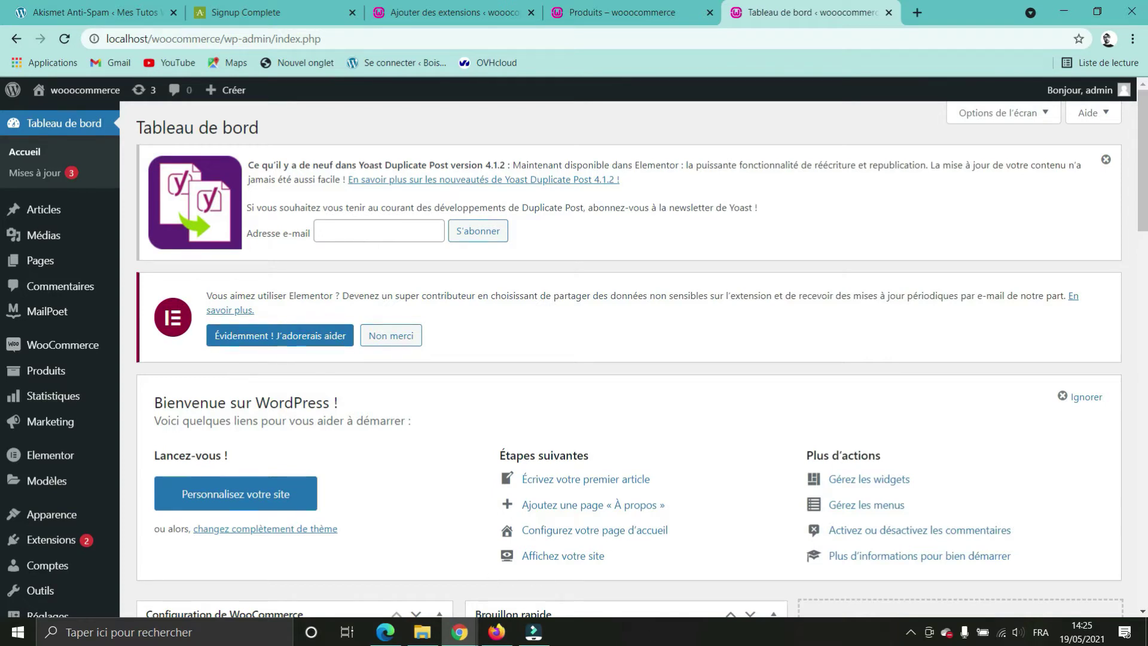
Open the Expédition section of the WooCommerce settings, at the list of shipping zones
mouse_move(42, 347)
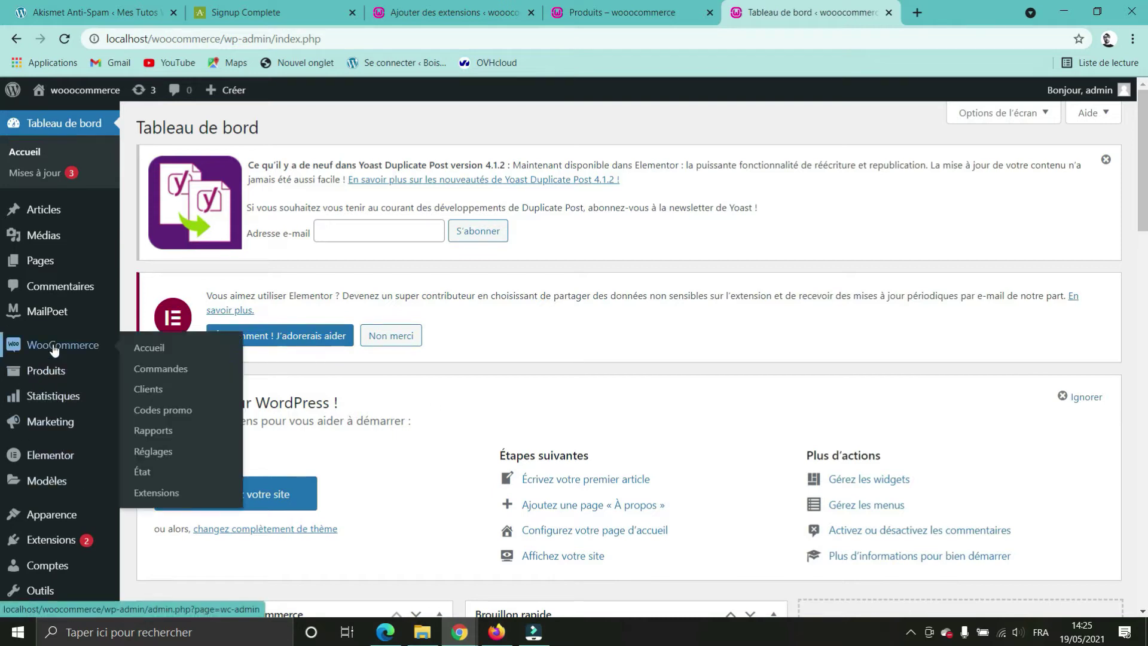
left_click(165, 458)
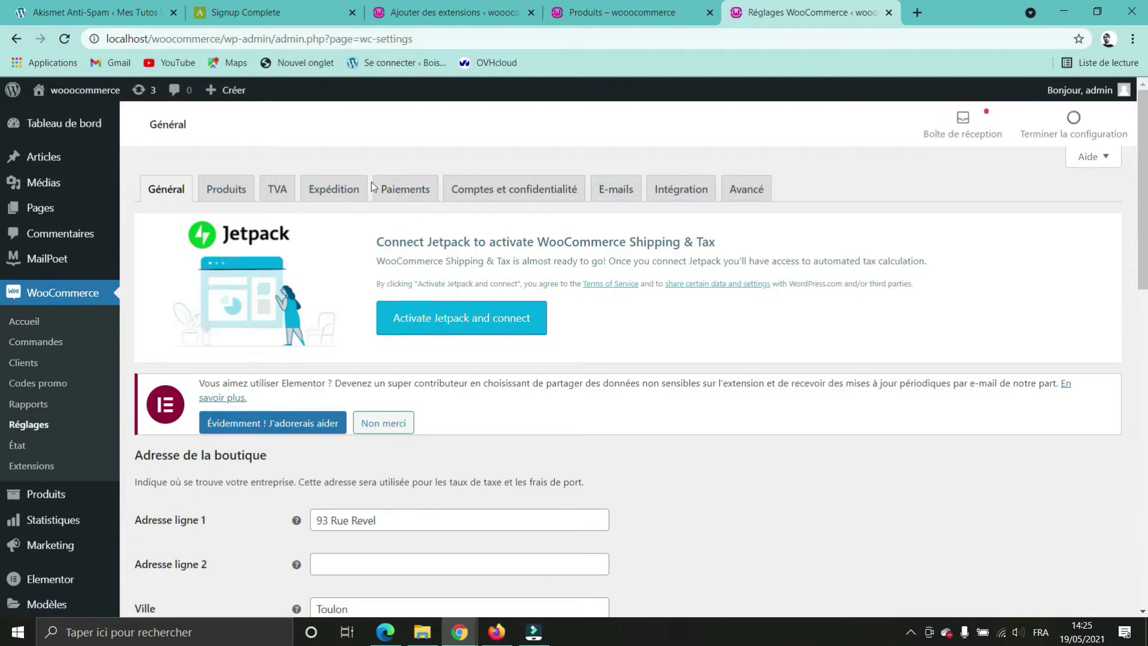
left_click(322, 196)
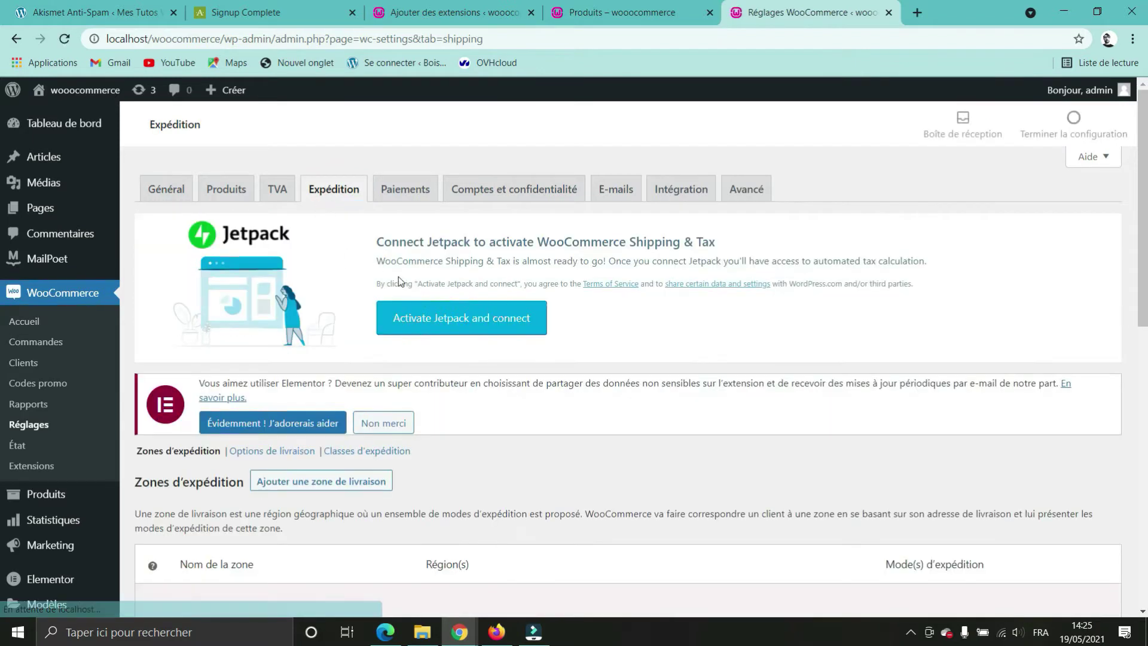
scroll(537, 412, "down", 3)
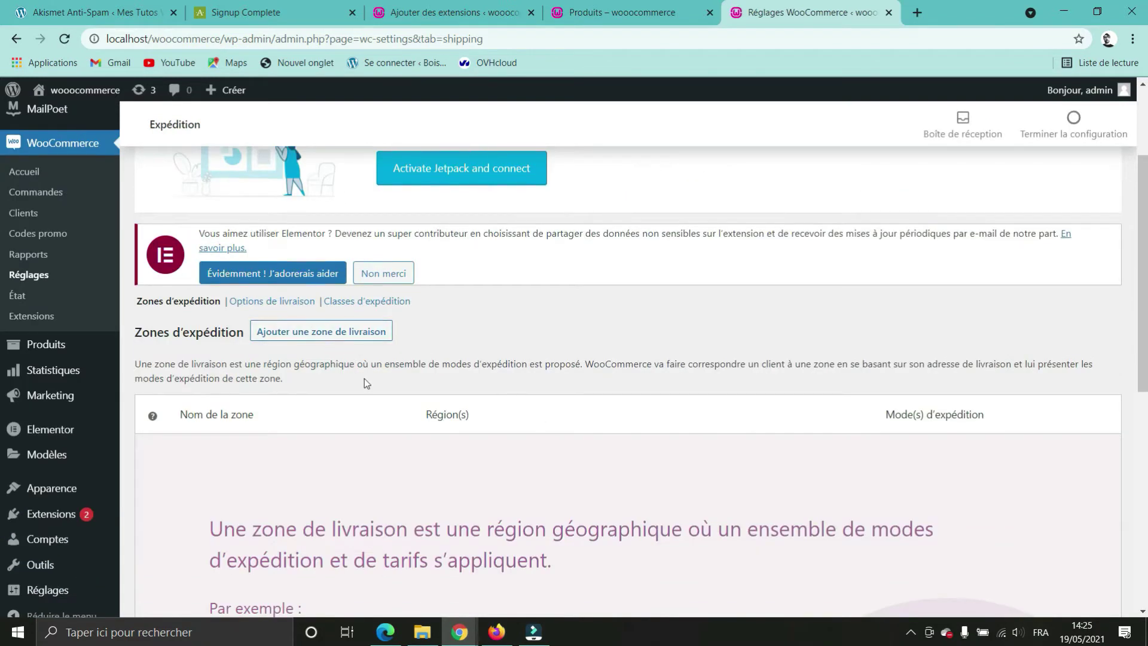
Start a new shipping zone and name it Toulon
left_click(354, 333)
scroll(352, 340, "down", 6)
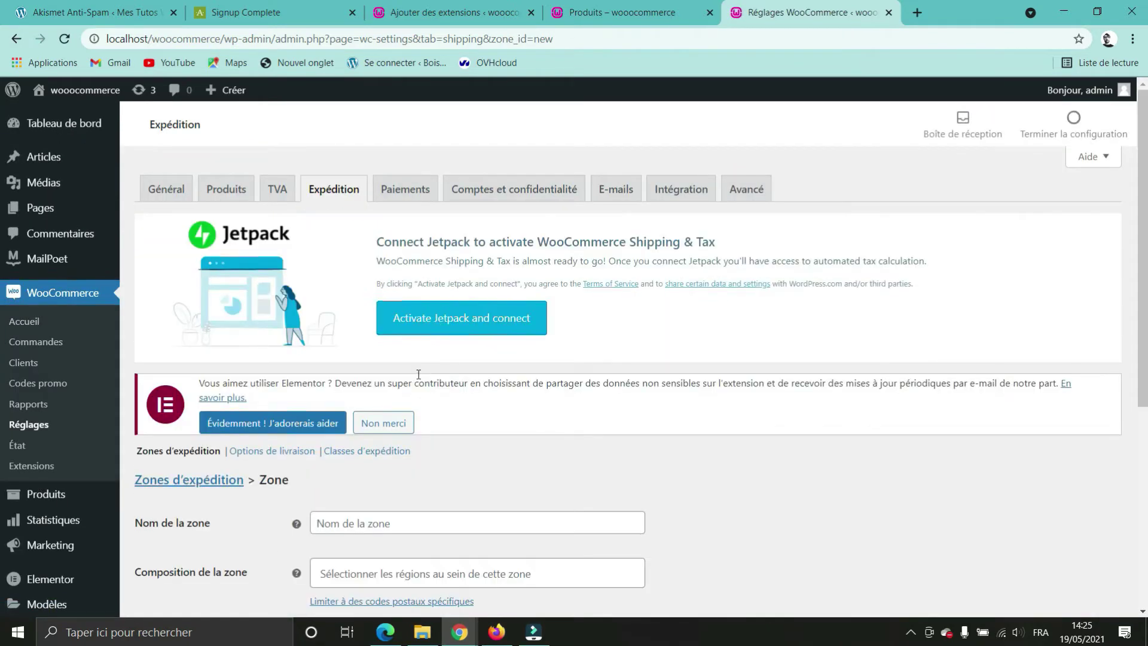
scroll(433, 325, "down", 3)
left_click(385, 373)
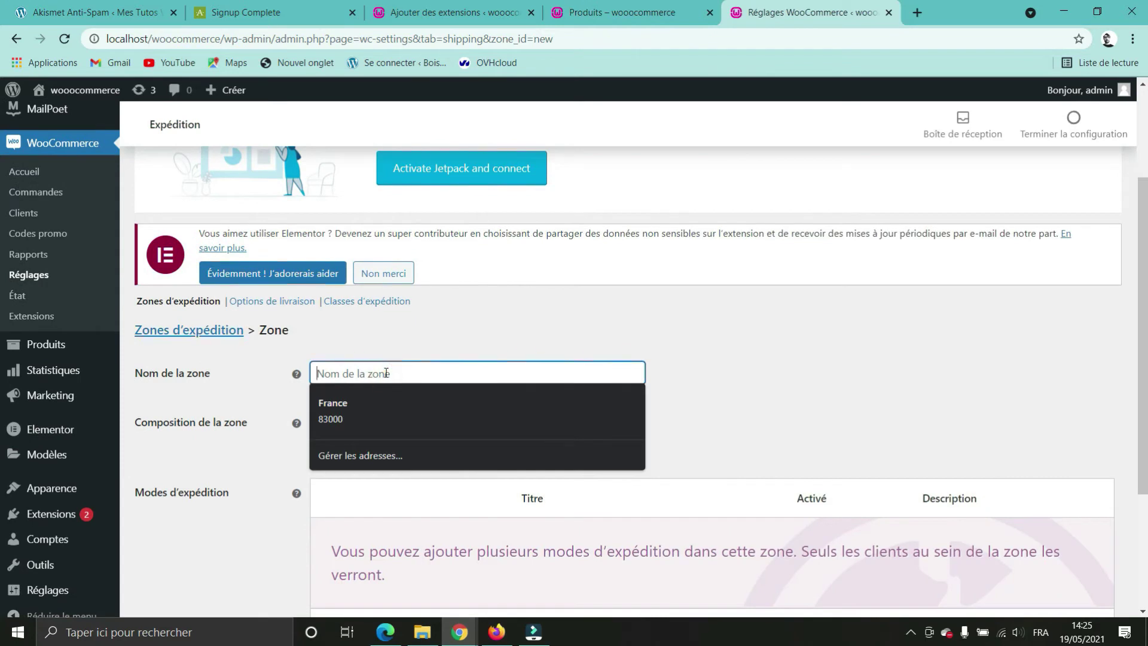
type("Toulon")
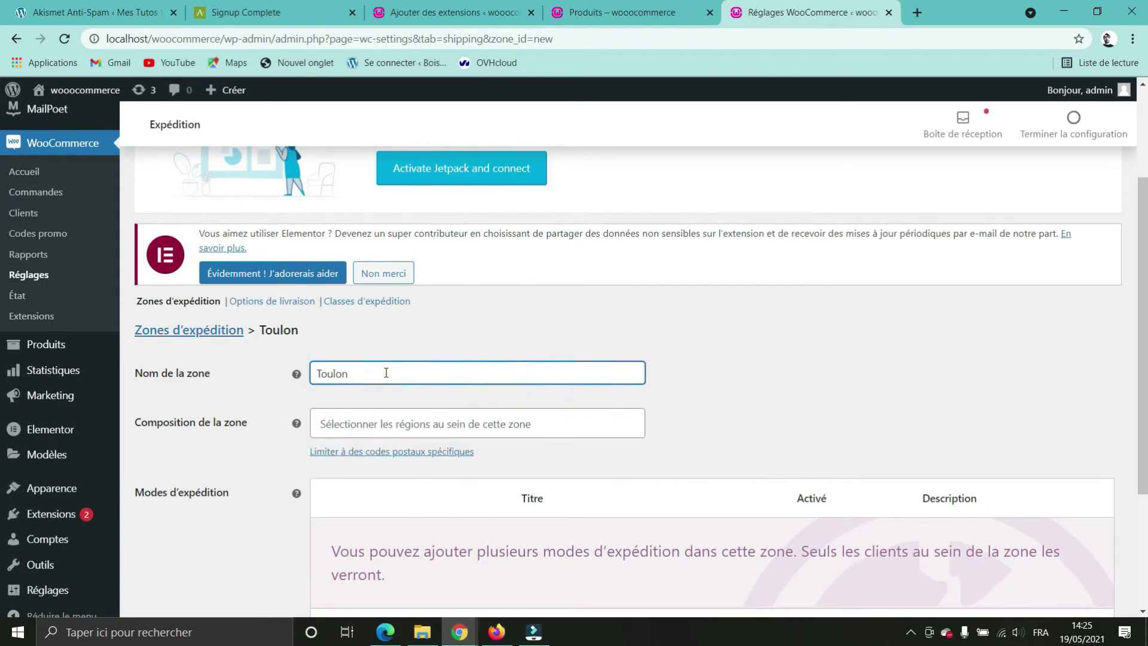
left_click(815, 354)
scroll(452, 393, "down", 1)
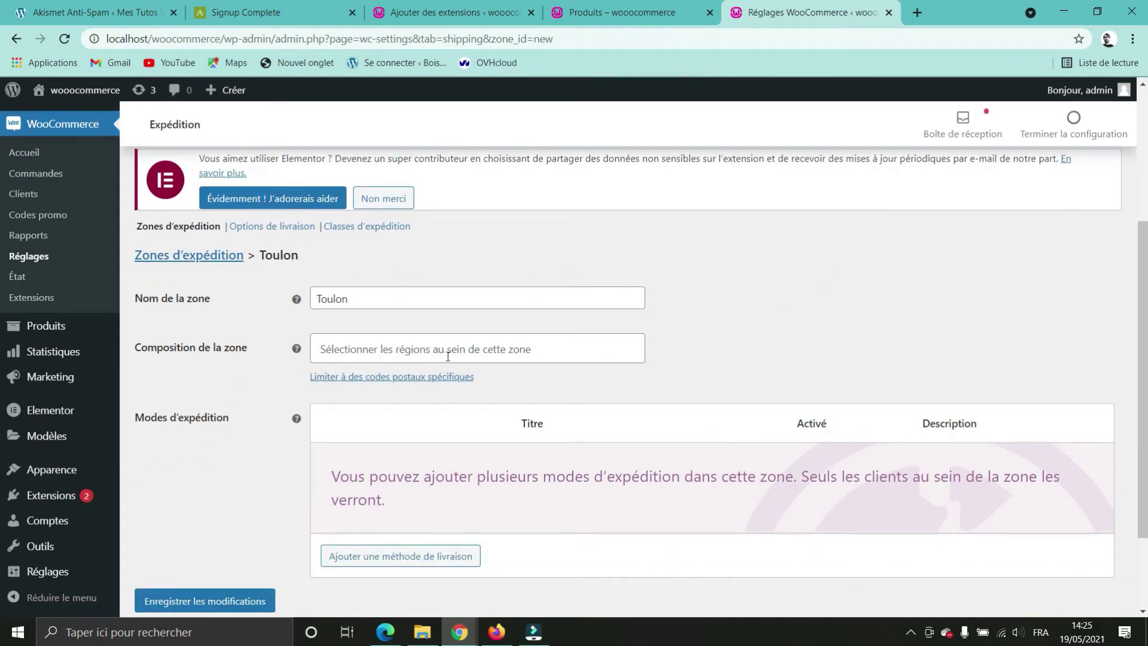
Limit the Toulon zone to the specific postcode 83000
left_click(461, 357)
left_click(837, 337)
left_click(404, 383)
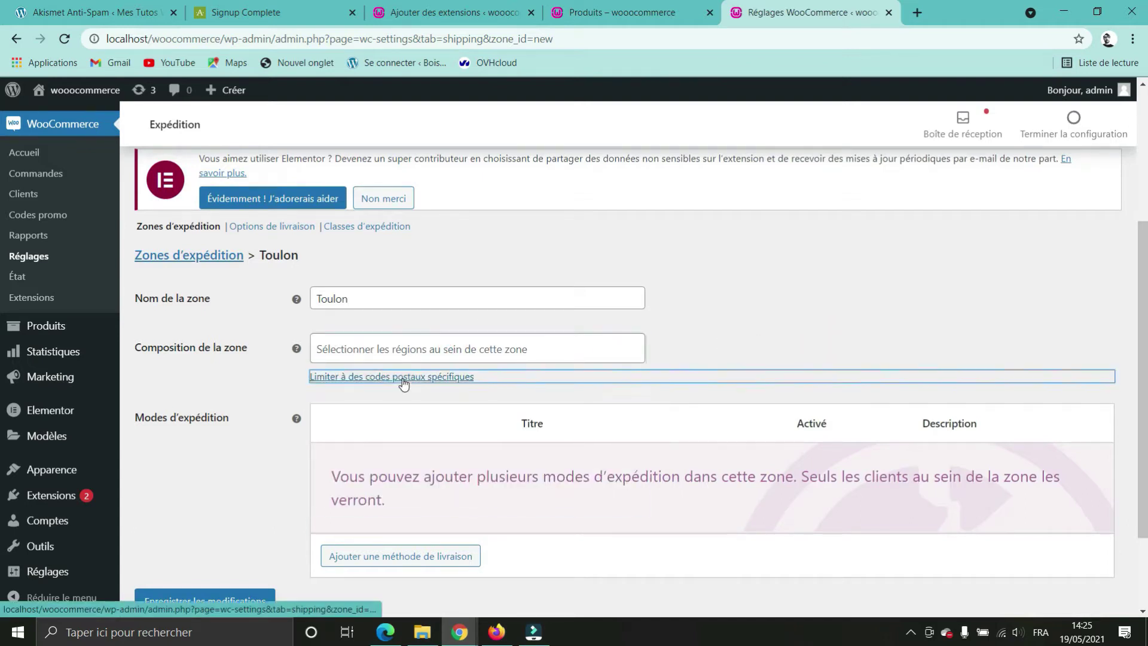
left_click(498, 387)
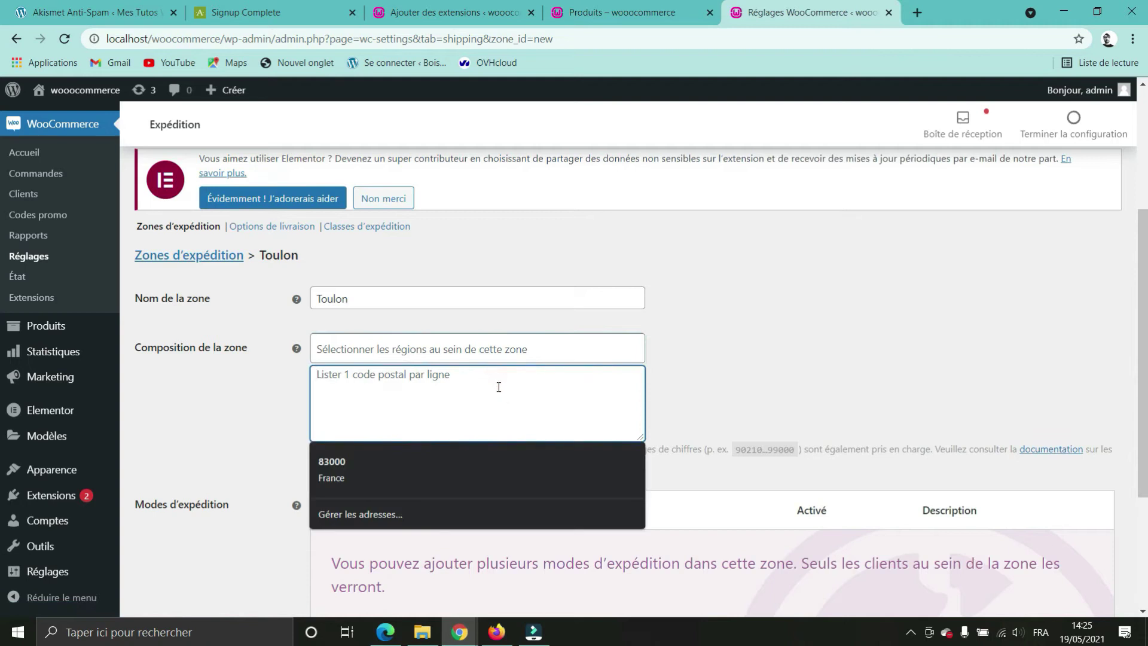
type("83000")
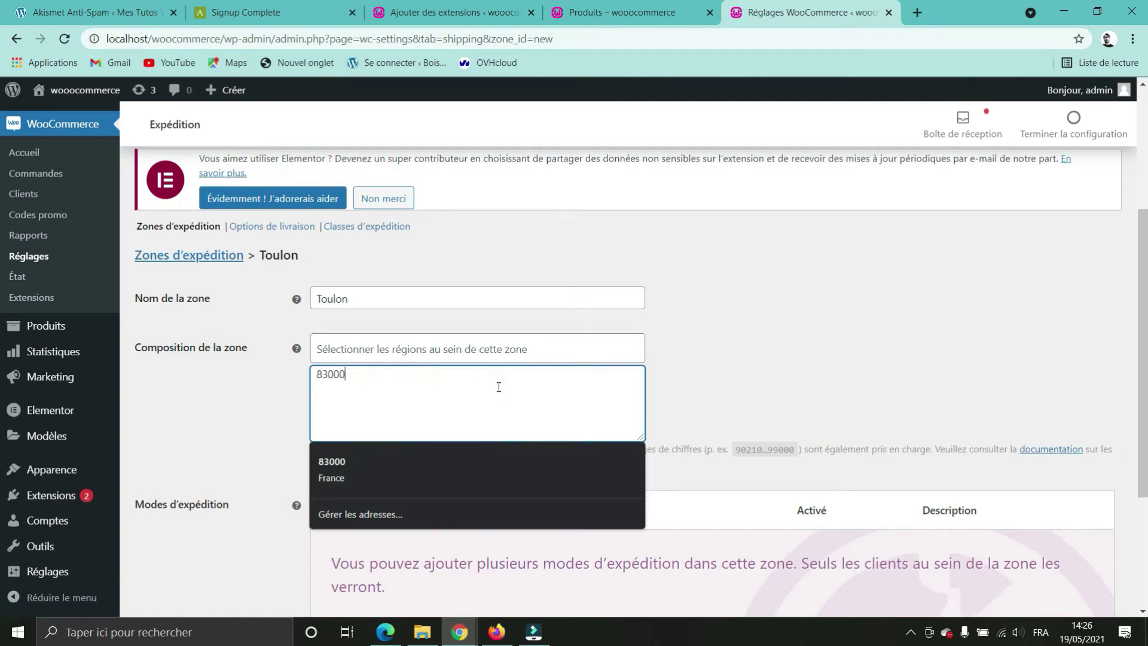
left_click(801, 366)
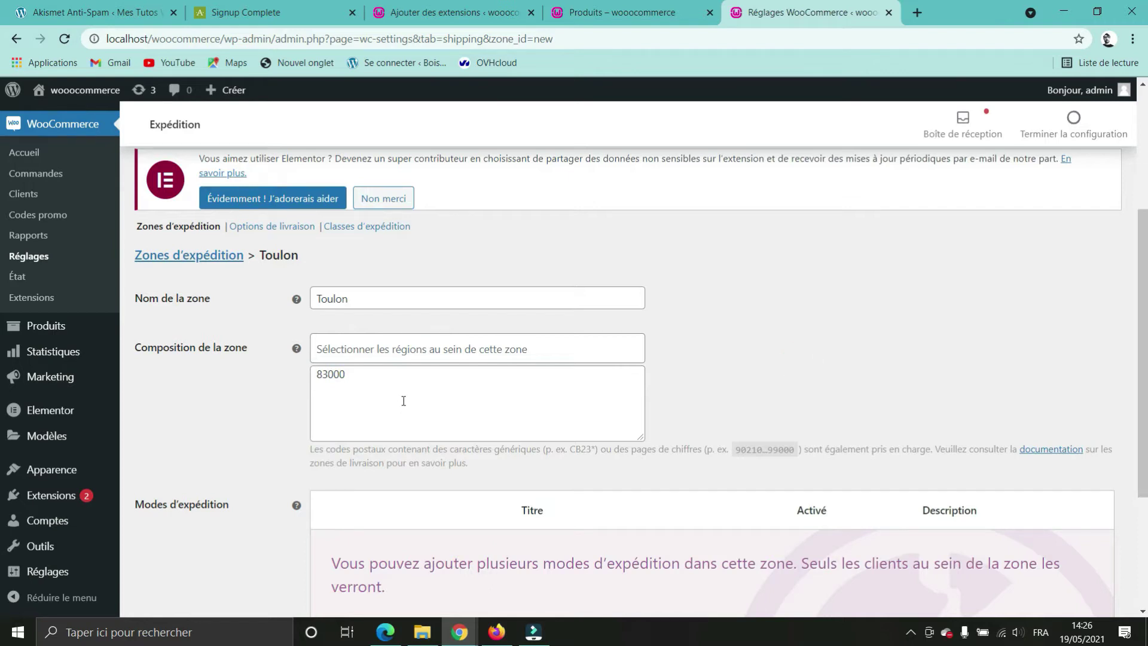
Add the Point de vente shipping method to the Toulon zone
scroll(404, 401, "down", 1)
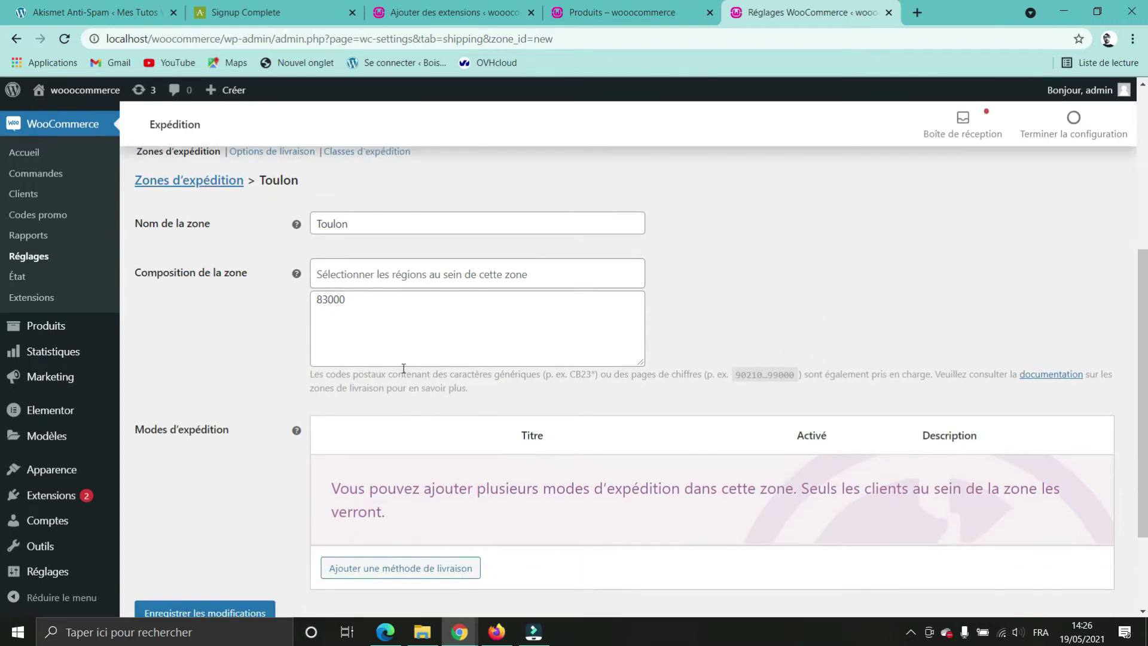
left_click(381, 573)
left_click(526, 358)
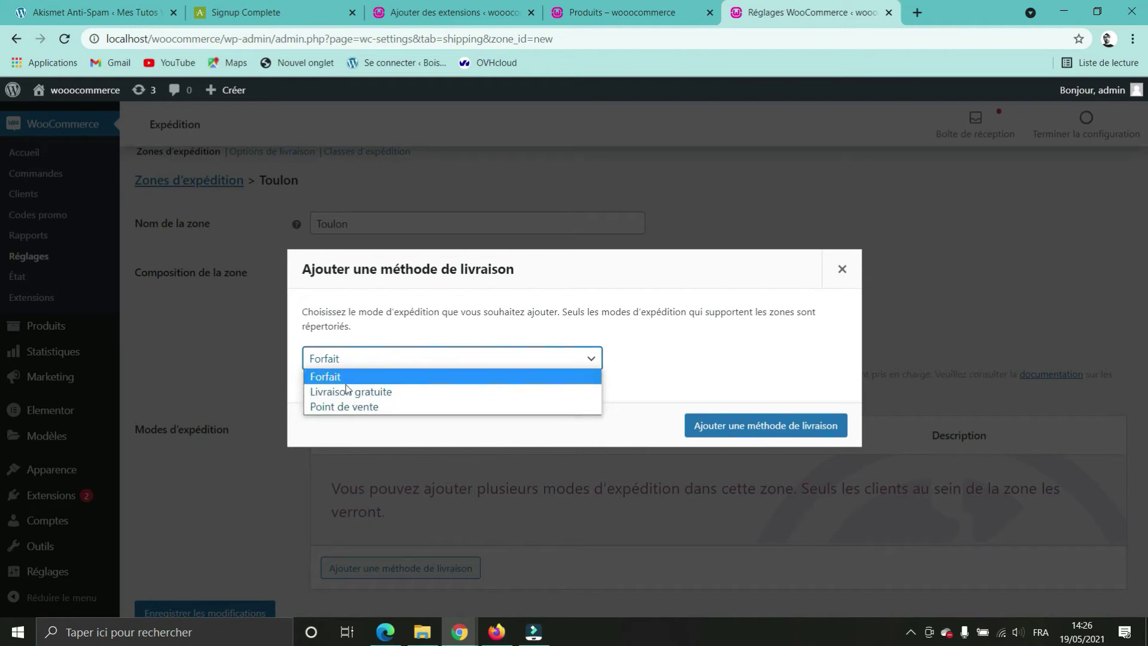
left_click(342, 406)
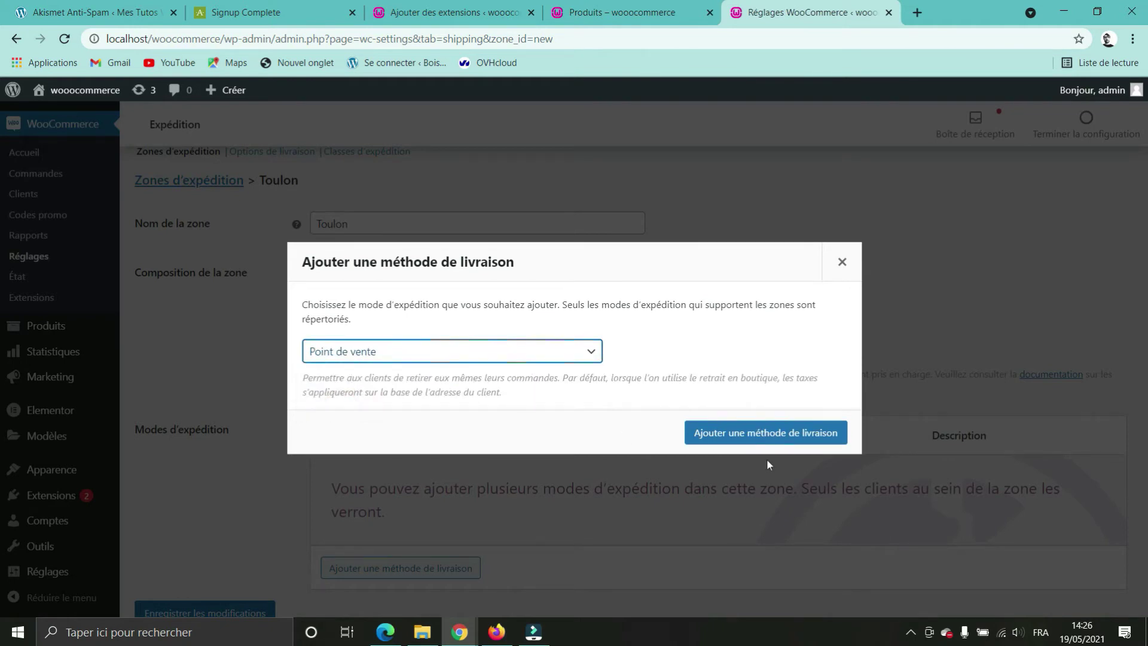
left_click(804, 434)
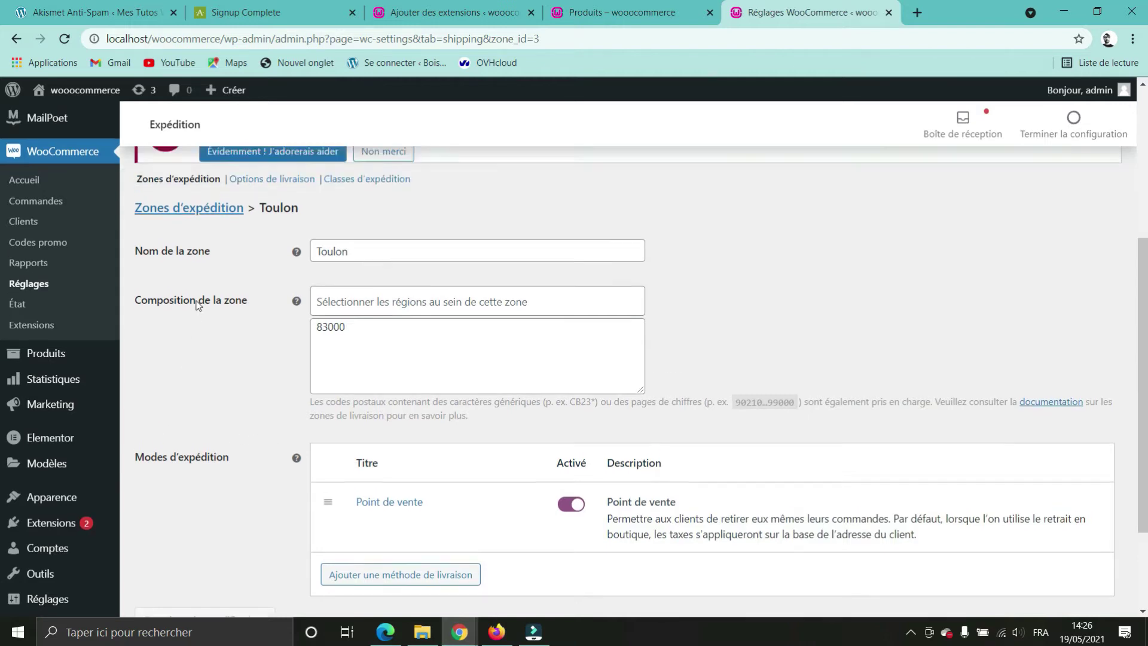
Review the Toulon zone and return to the list of shipping zones
scroll(195, 303, "up", 2)
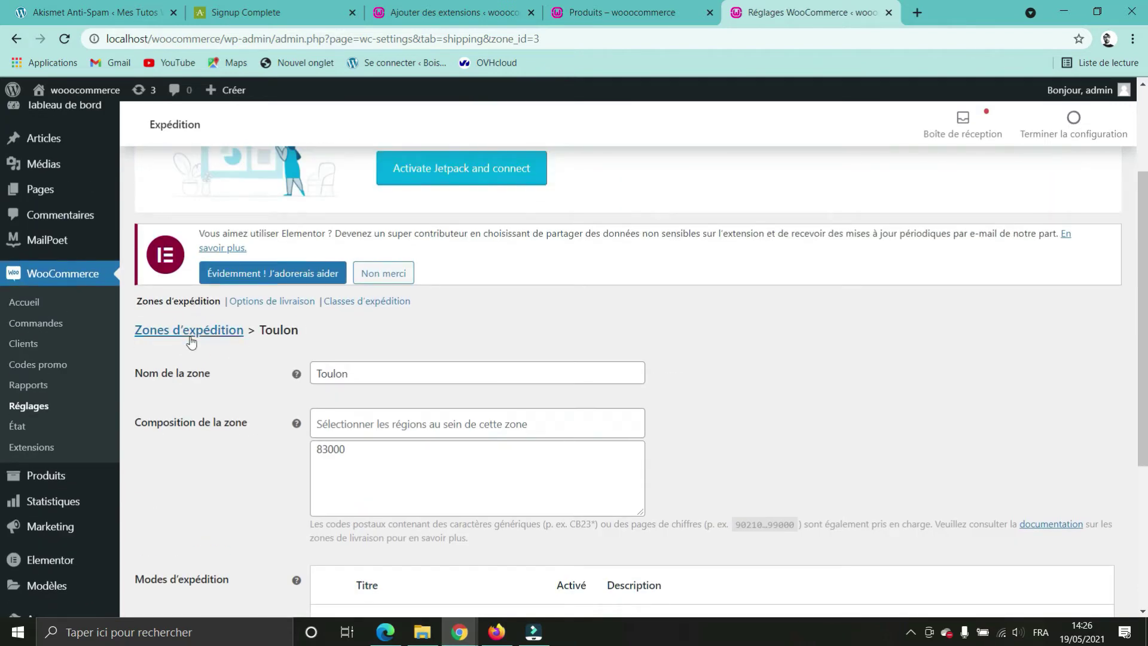
scroll(285, 353, "down", 4)
scroll(263, 460, "up", 4)
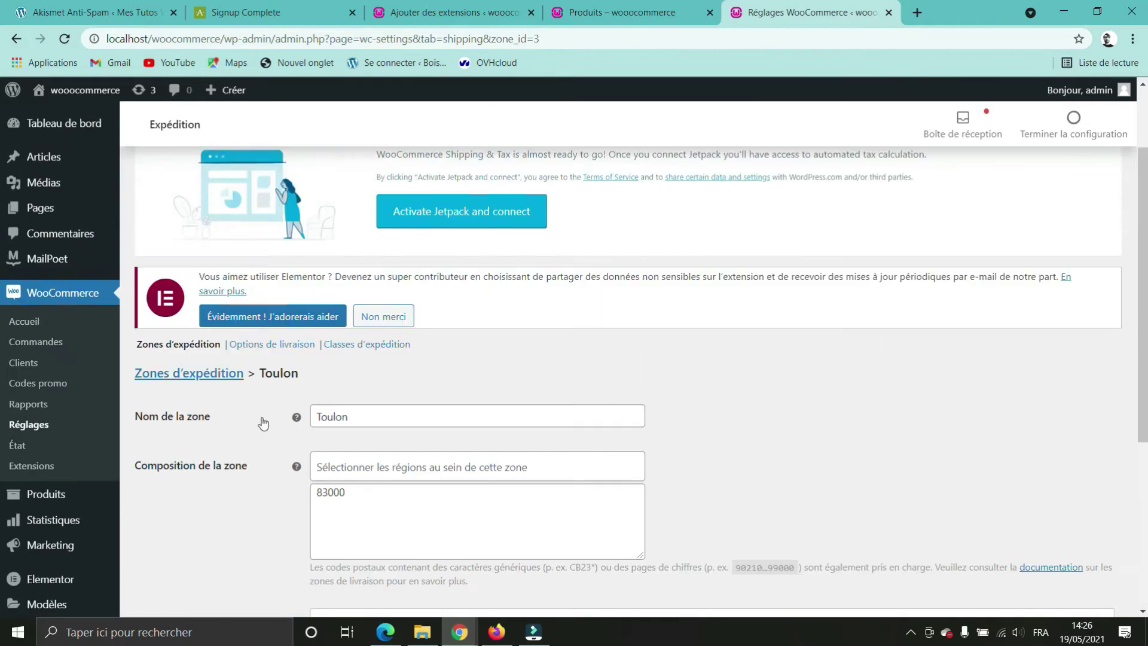
left_click(182, 376)
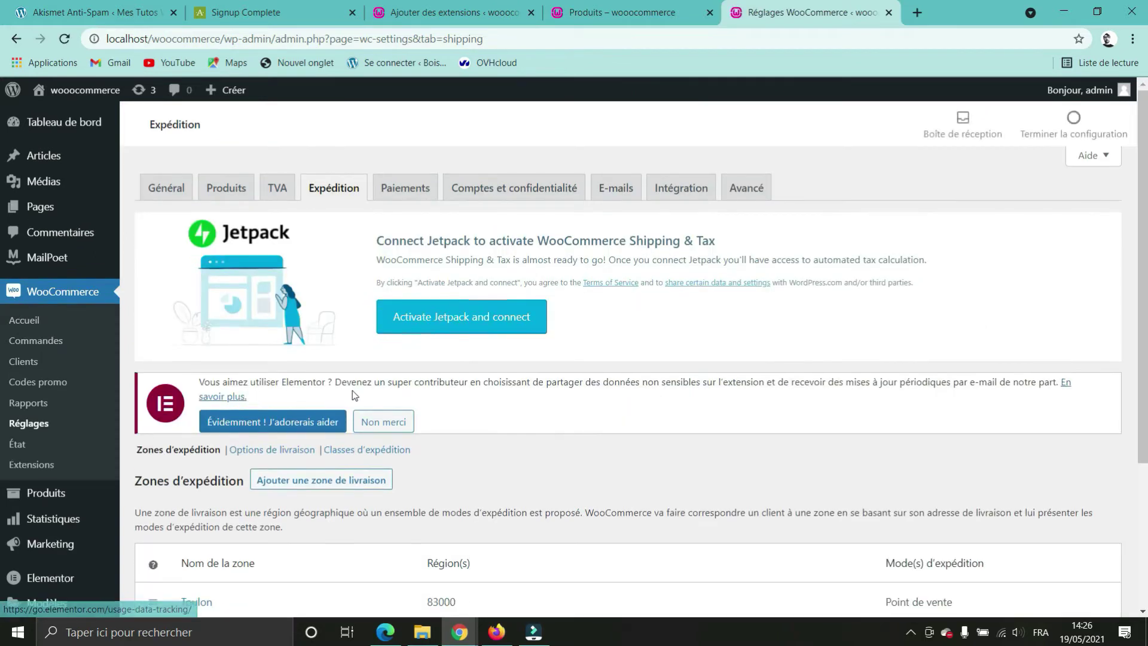
Start a second shipping zone and name it France
scroll(192, 454, "down", 2)
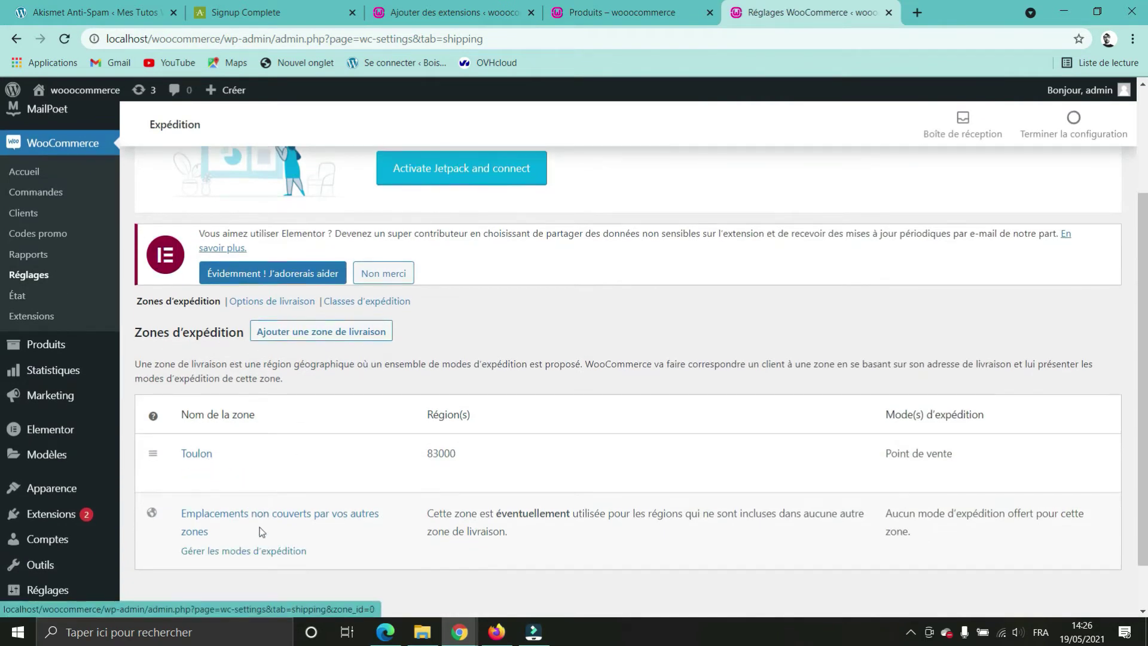
left_click(312, 333)
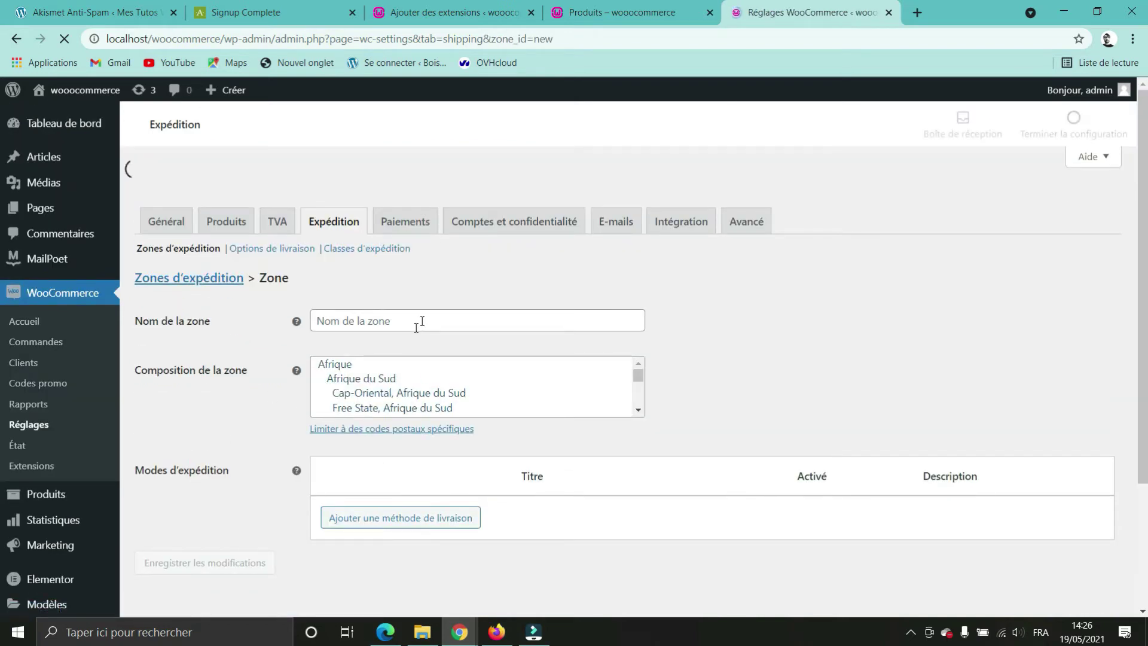
left_click(423, 318)
type("Fra")
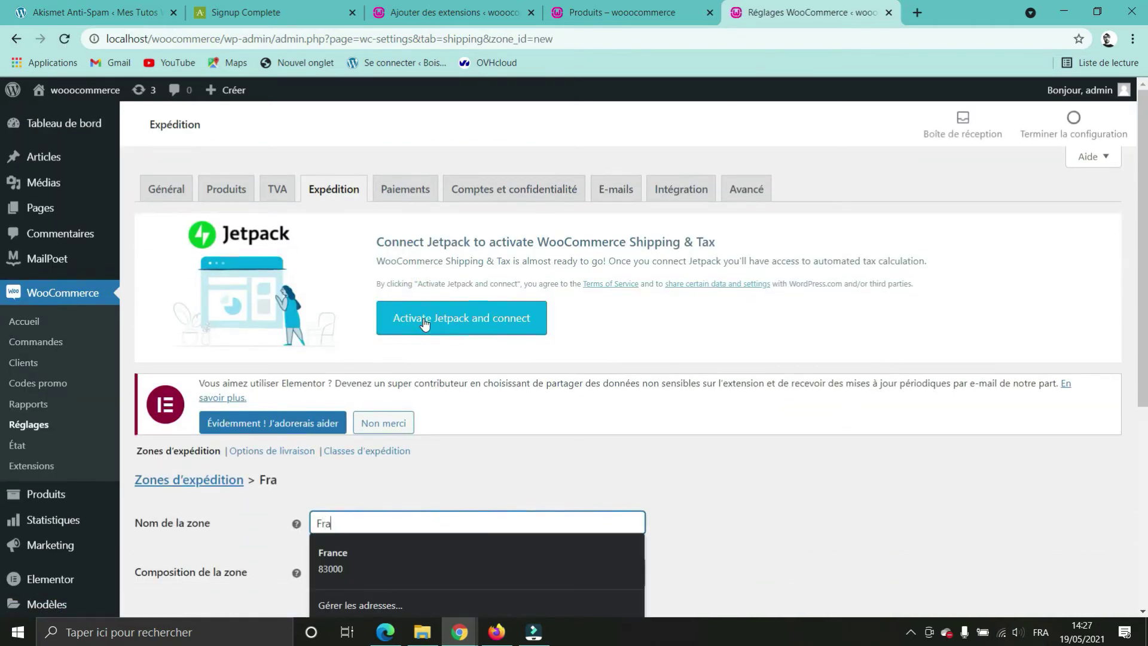
type("nce")
left_click(864, 485)
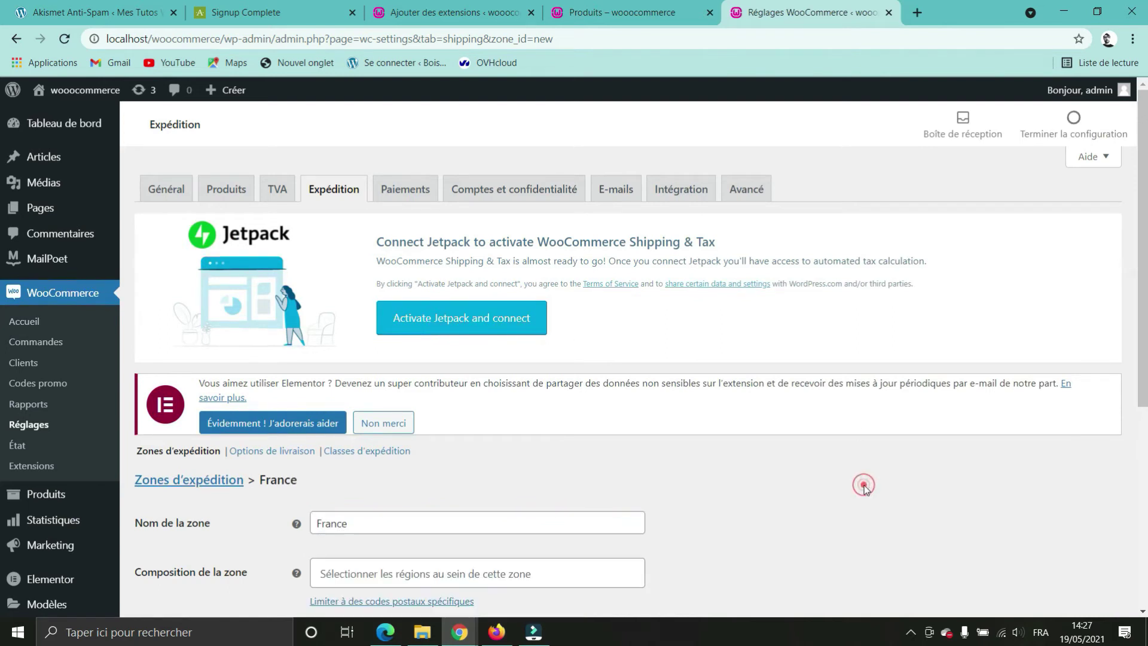
Select France as the new zone's region and add the Forfait shipping method to it
scroll(596, 507, "down", 2)
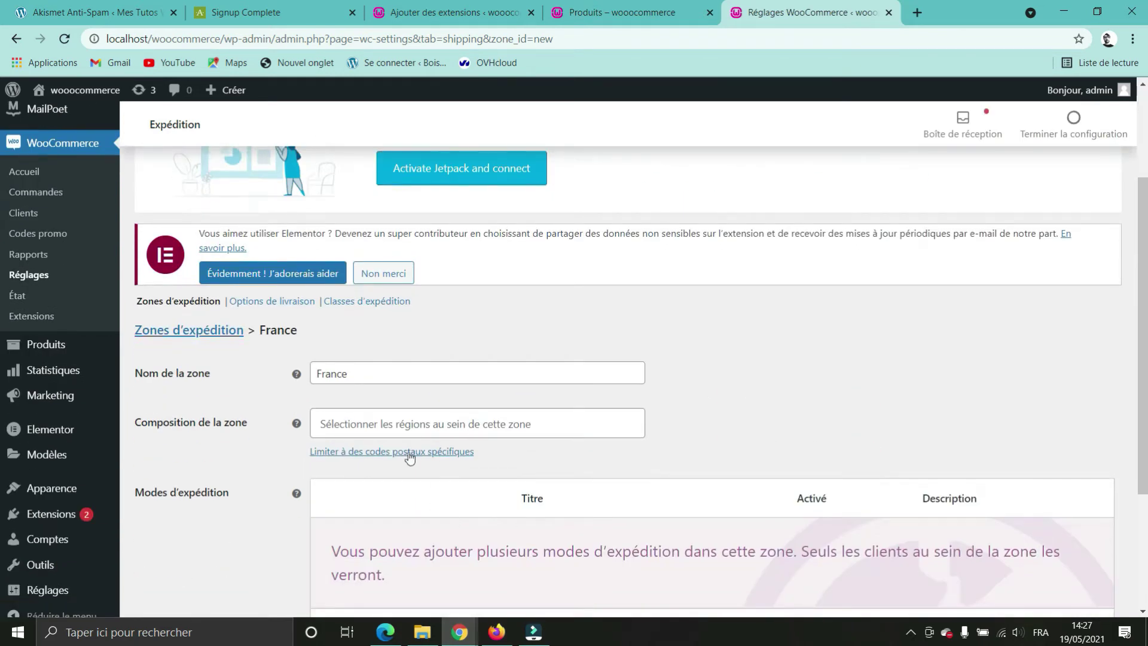
scroll(588, 436, "down", 3)
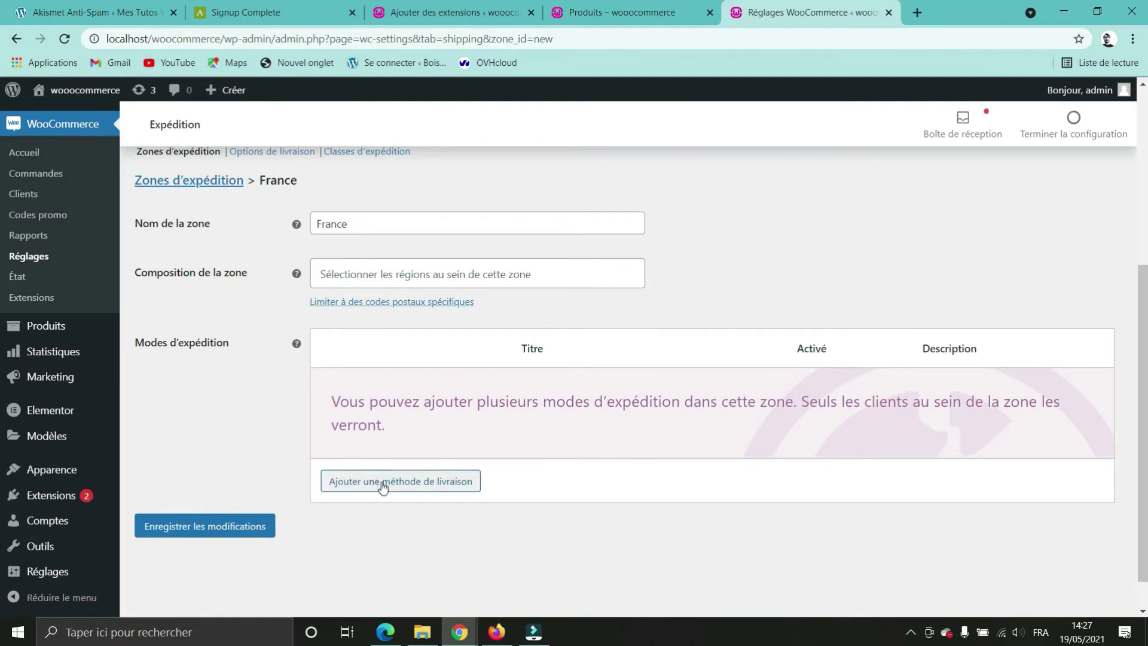
left_click(541, 276)
type("f")
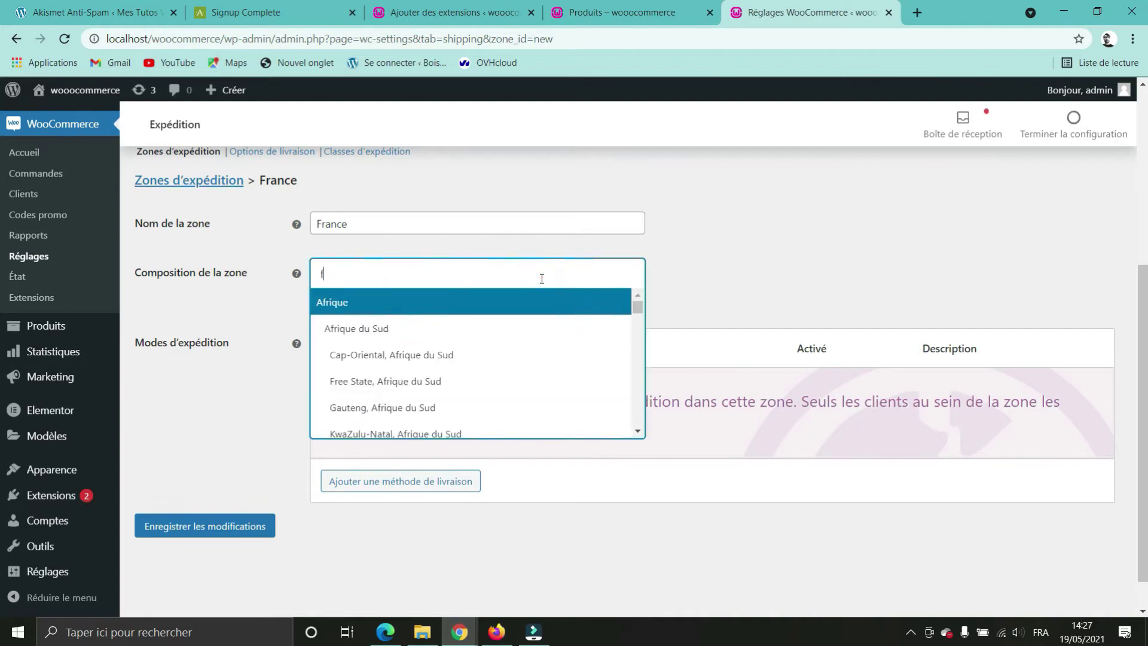
type("ra")
left_click(336, 326)
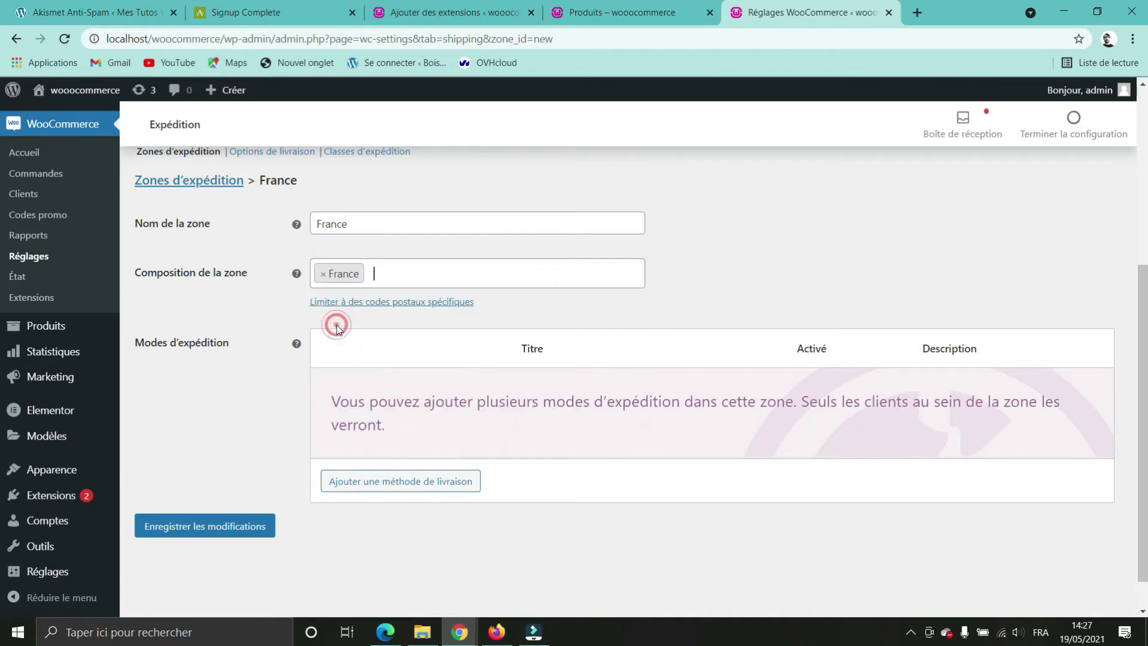
left_click(417, 490)
left_click(691, 430)
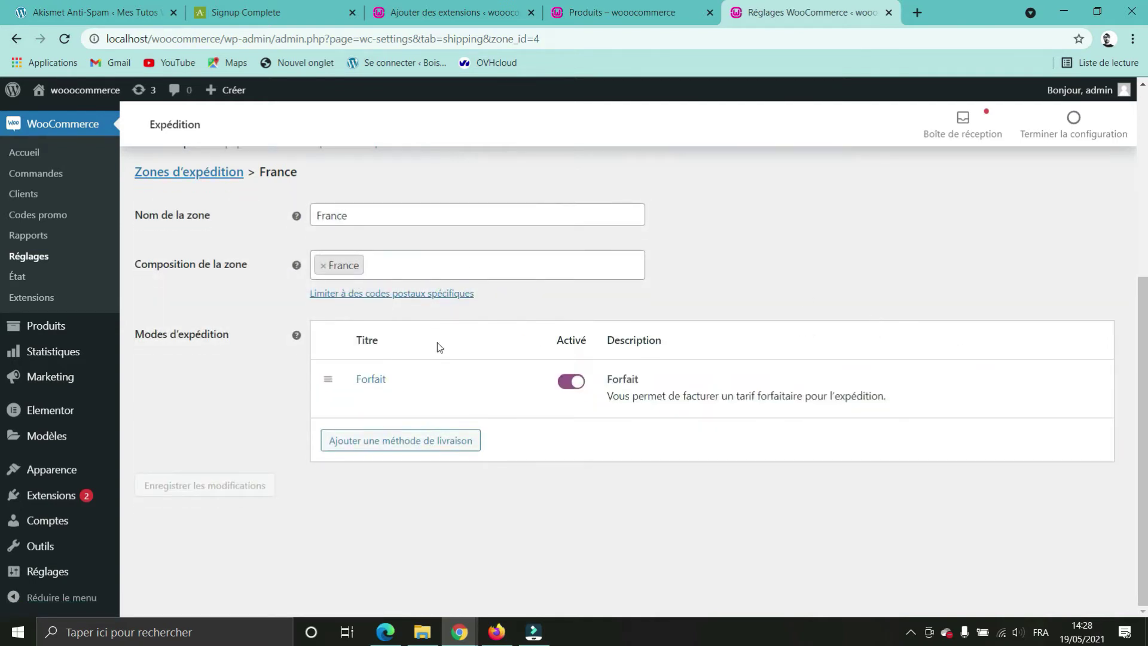
In the France zone's Forfait settings, choose Taxable as the VAT status, set the cost to 6, and save the changes
left_click(370, 400)
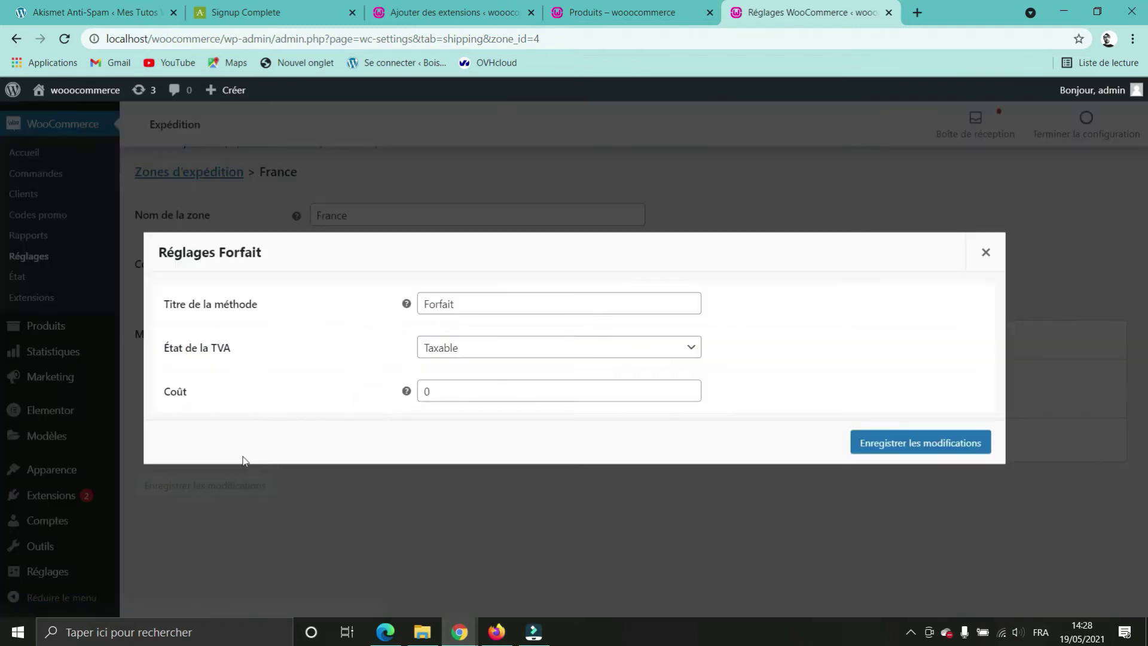
left_click(488, 303)
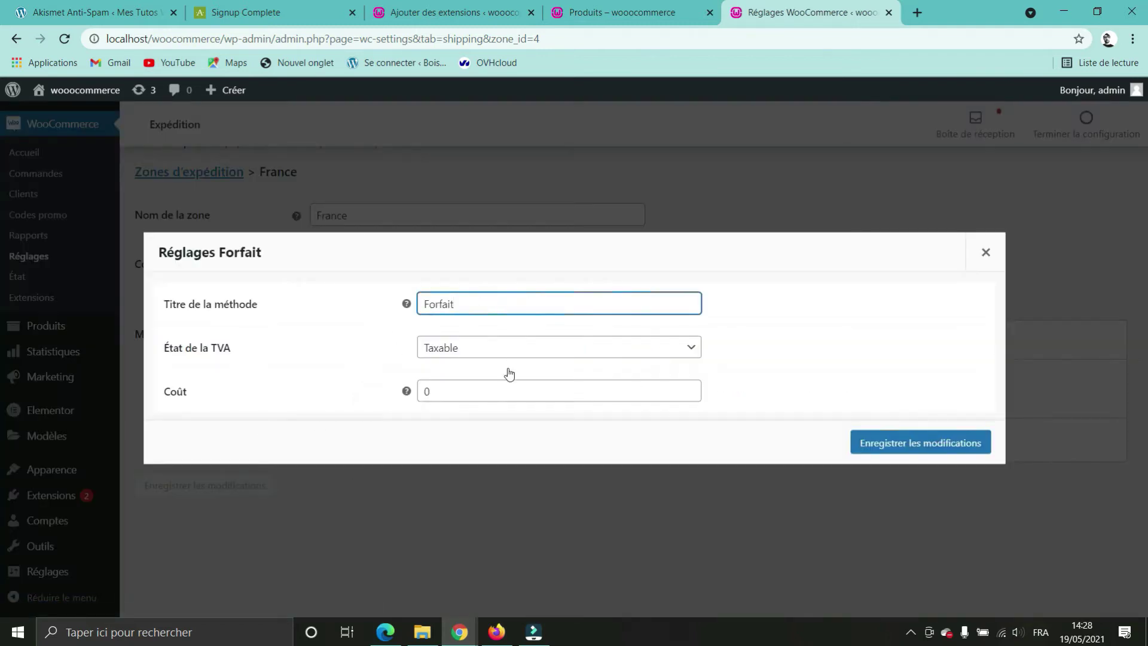
left_click(549, 350)
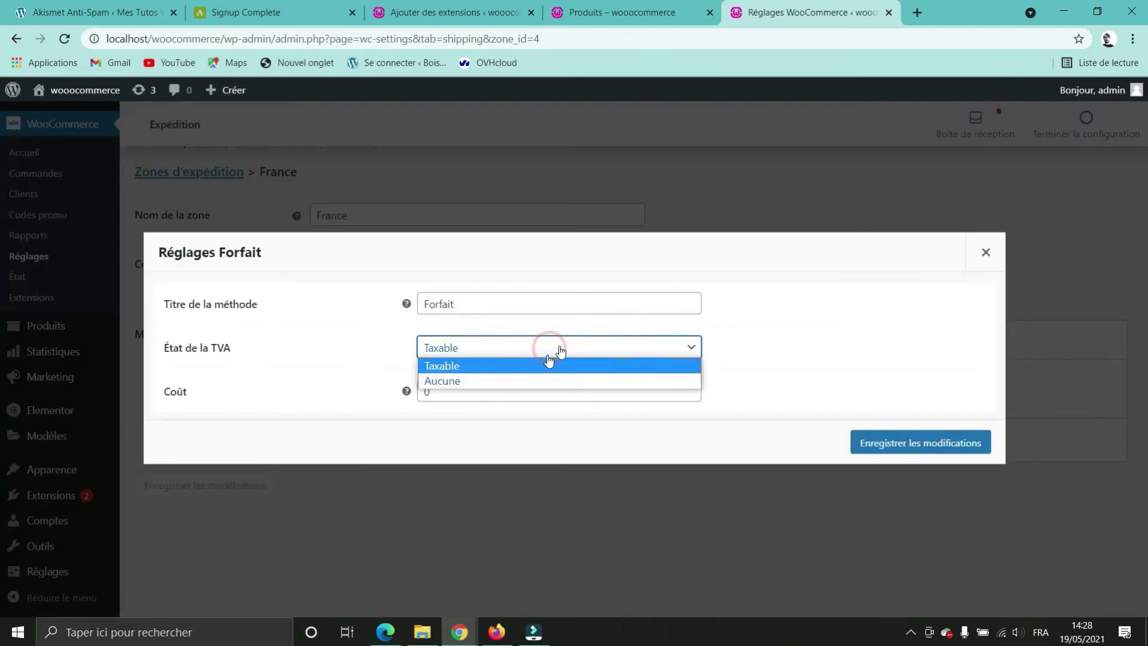
left_click(480, 364)
left_click(683, 271)
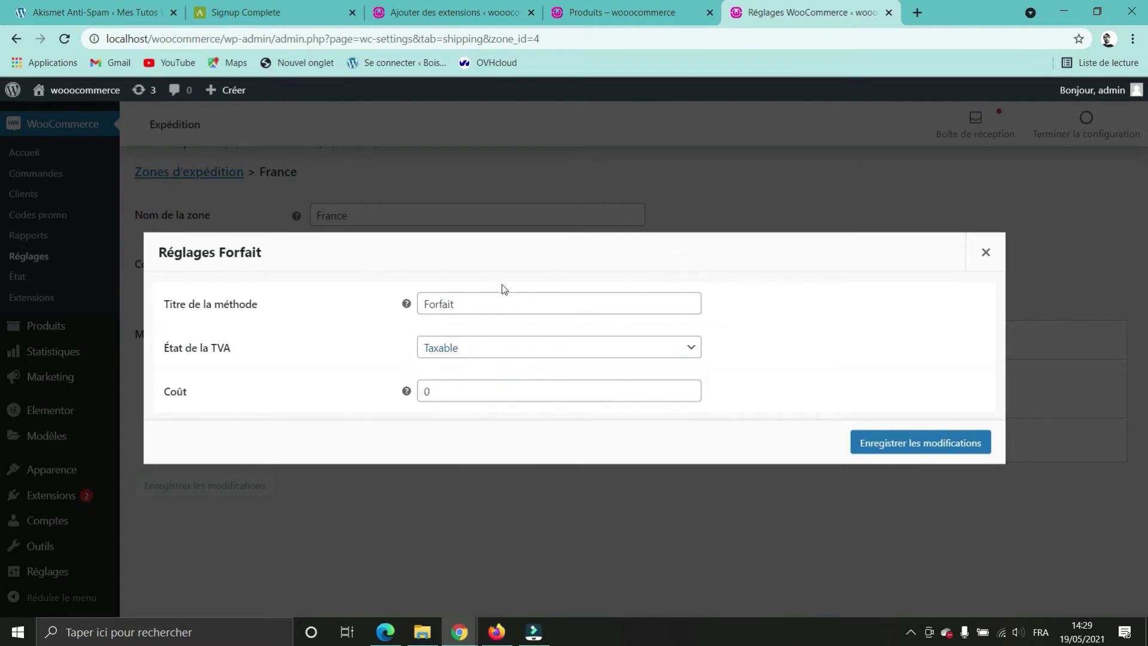
left_click(472, 390)
double_click(472, 390)
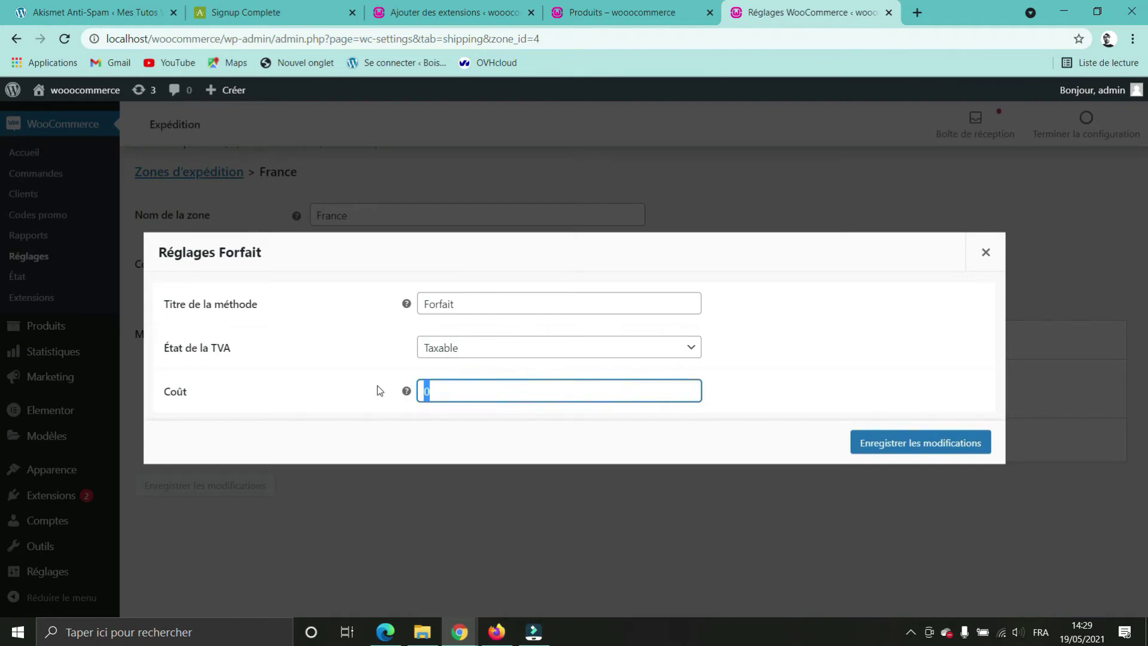
type("6")
left_click(913, 443)
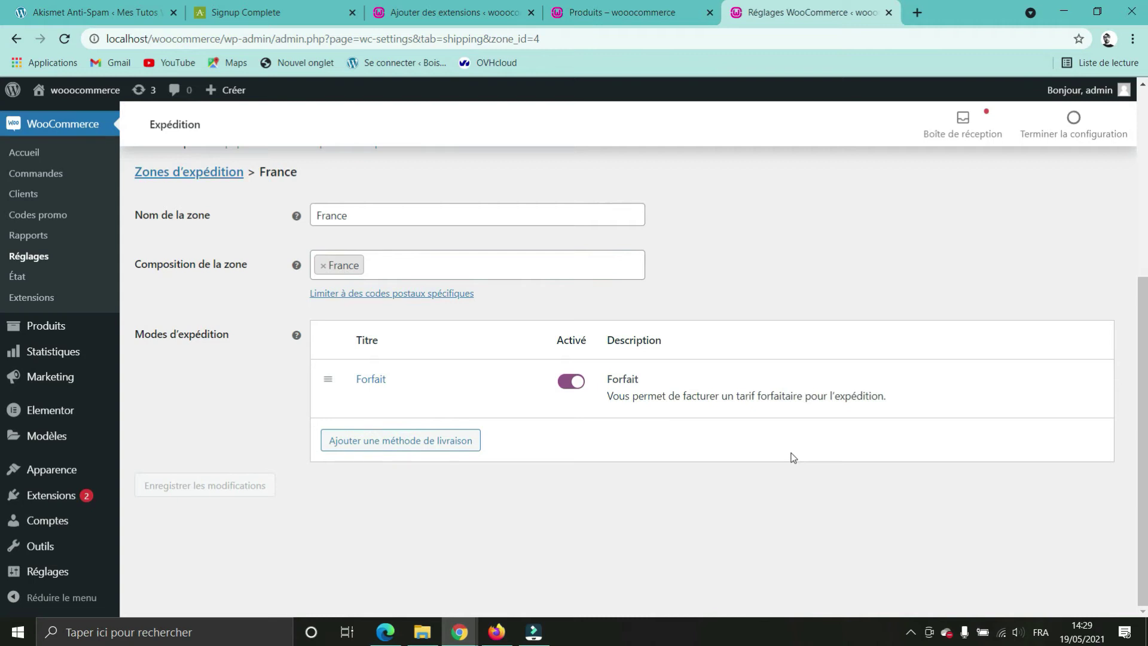
scroll(793, 458, "up", 3)
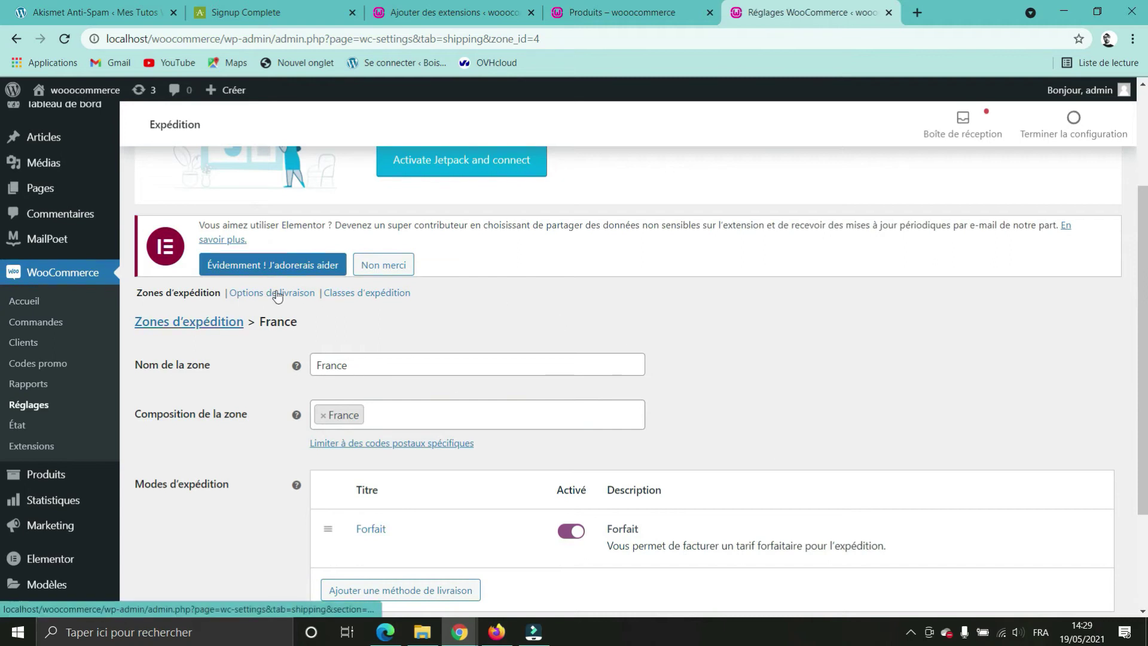
Add a shipping class named "Lourds et volumineux" with identifier L&V and description "Produits lourds ou volumineux"
left_click(360, 296)
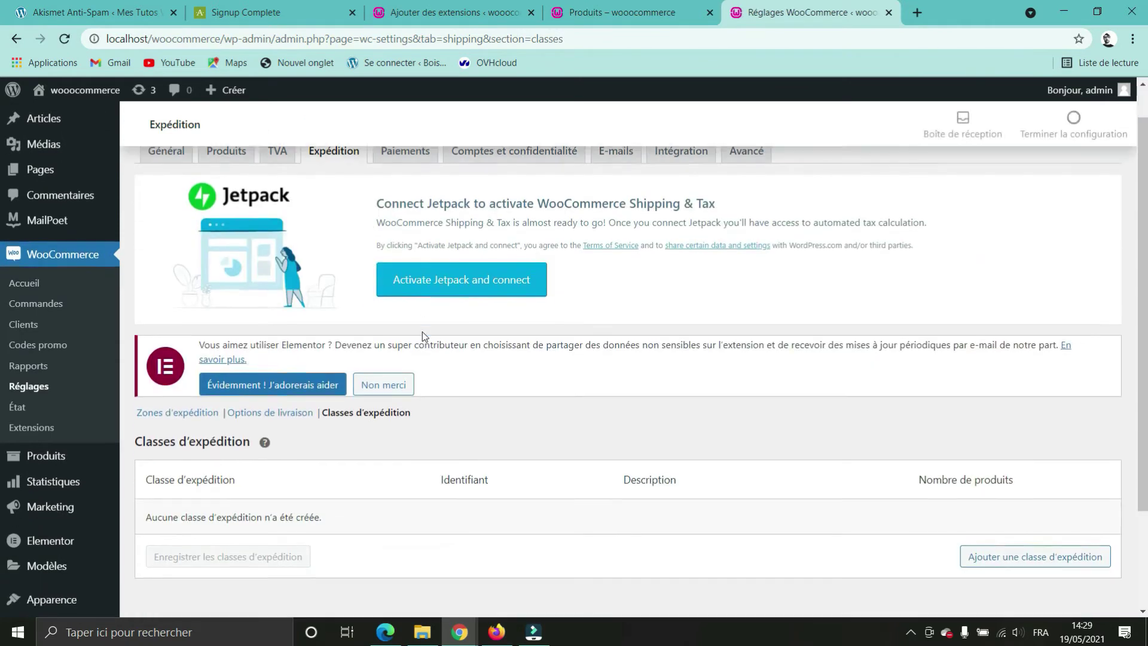
scroll(266, 395, "down", 3)
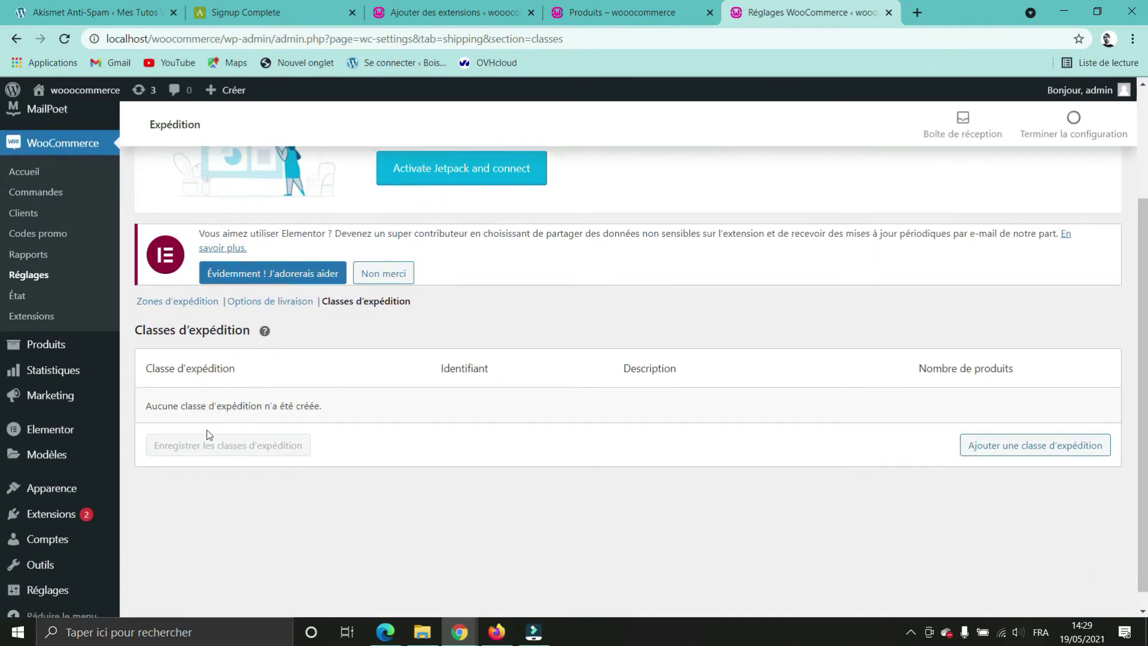
left_click(1001, 447)
left_click(264, 410)
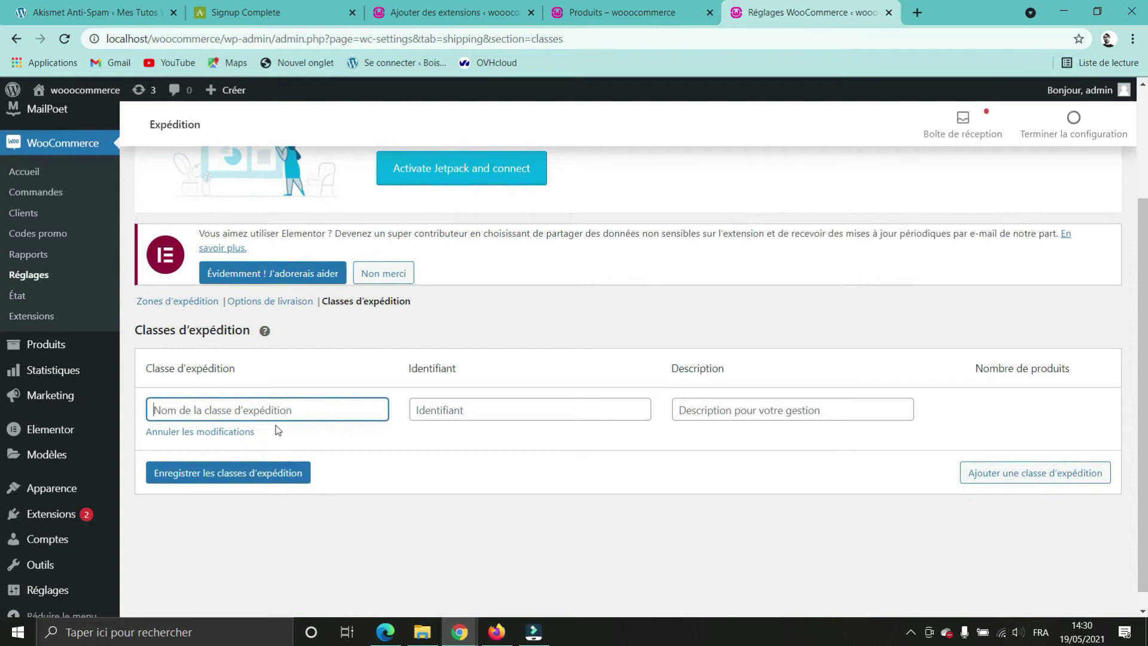
type("Lourds et ")
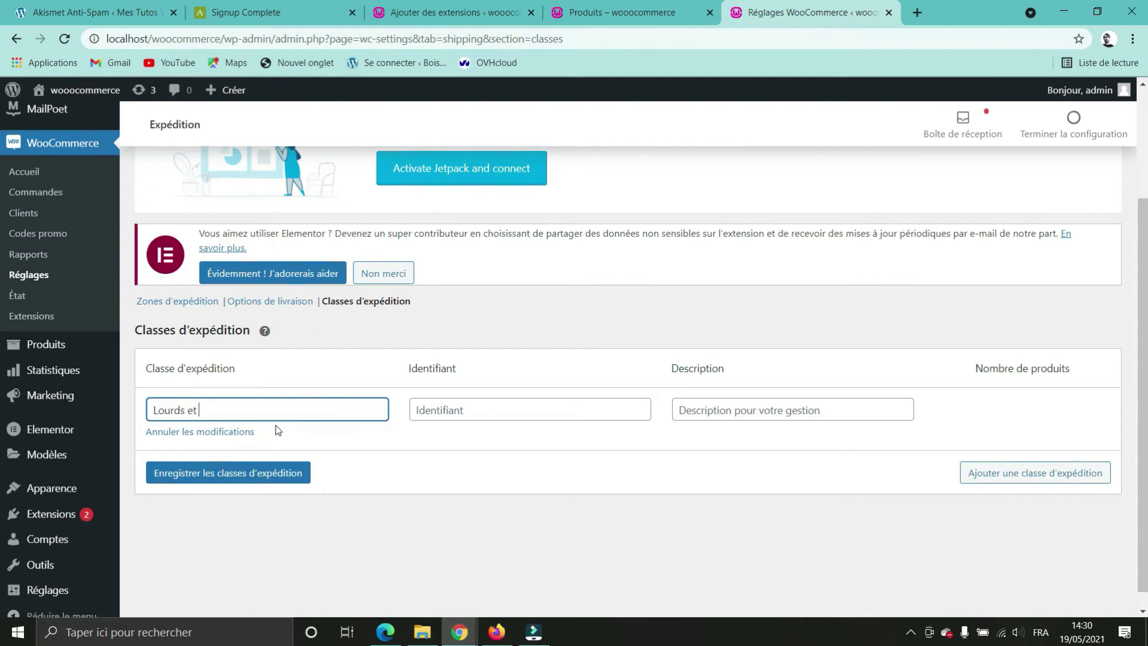
type("volumineux")
left_click(525, 410)
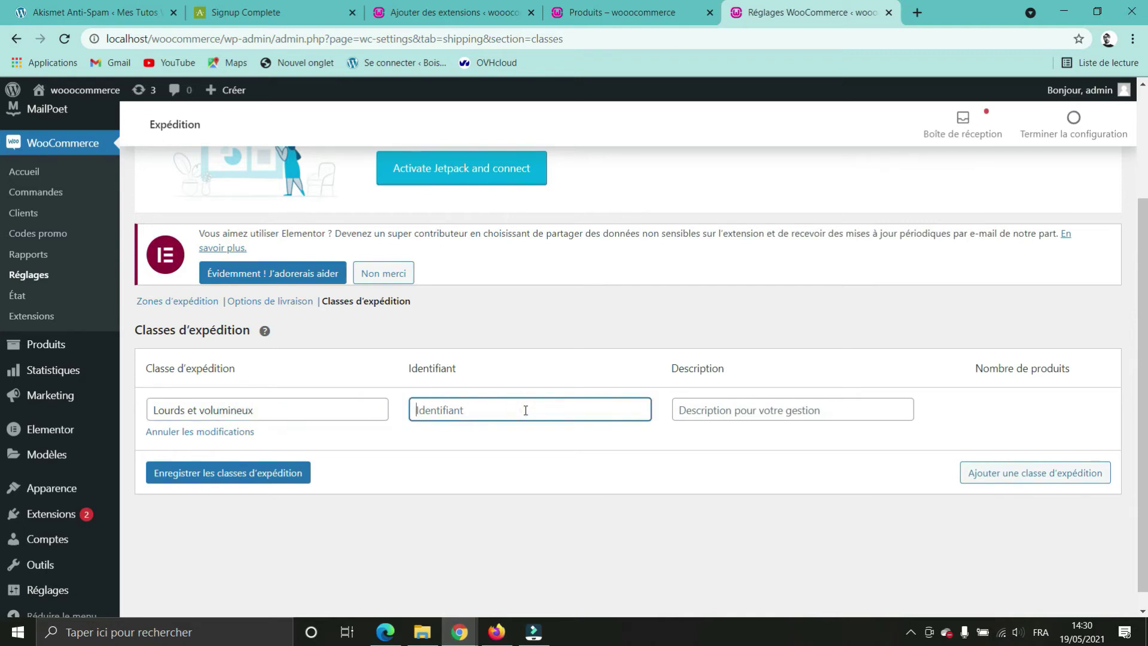
type("L&V")
left_click(826, 410)
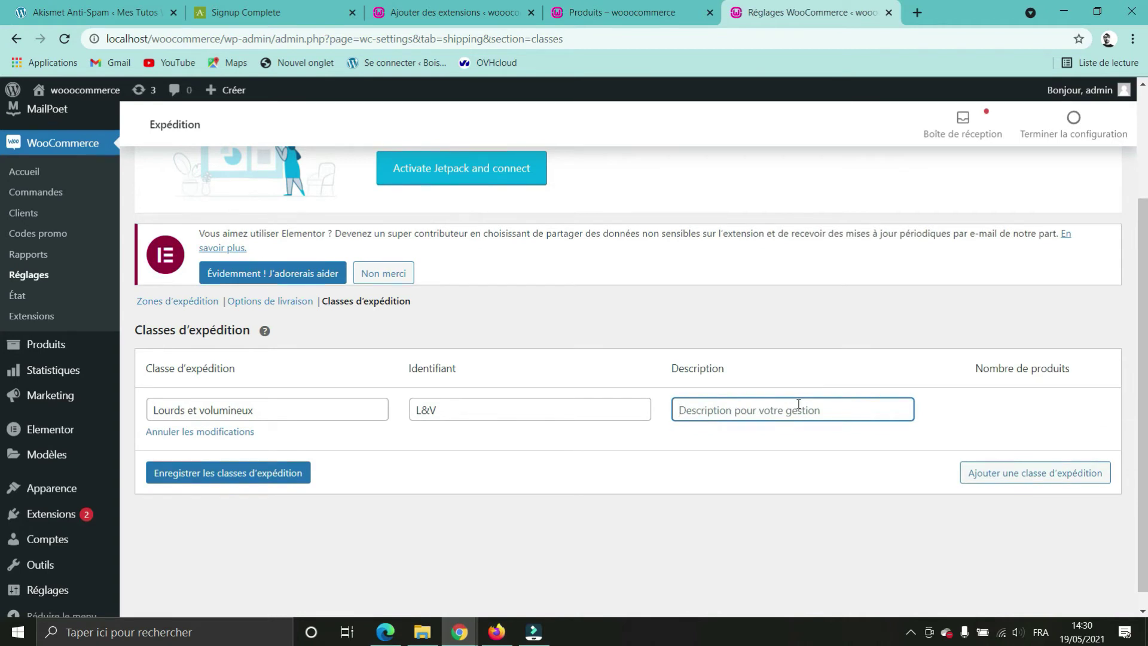
type("Produits lourds ou volumineux")
Add a second shipping class named "Produits réfrigérés" with identifier PR and no description, and save the shipping classes
left_click(1024, 476)
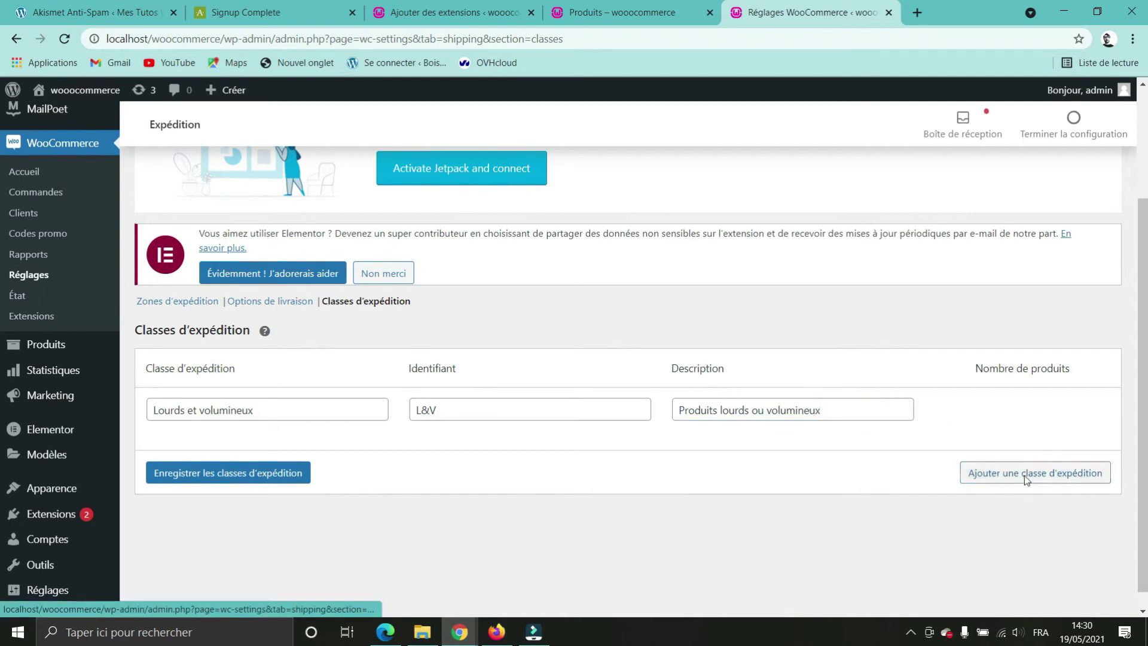
left_click(322, 472)
type("Produits réfrigérés")
left_click(455, 470)
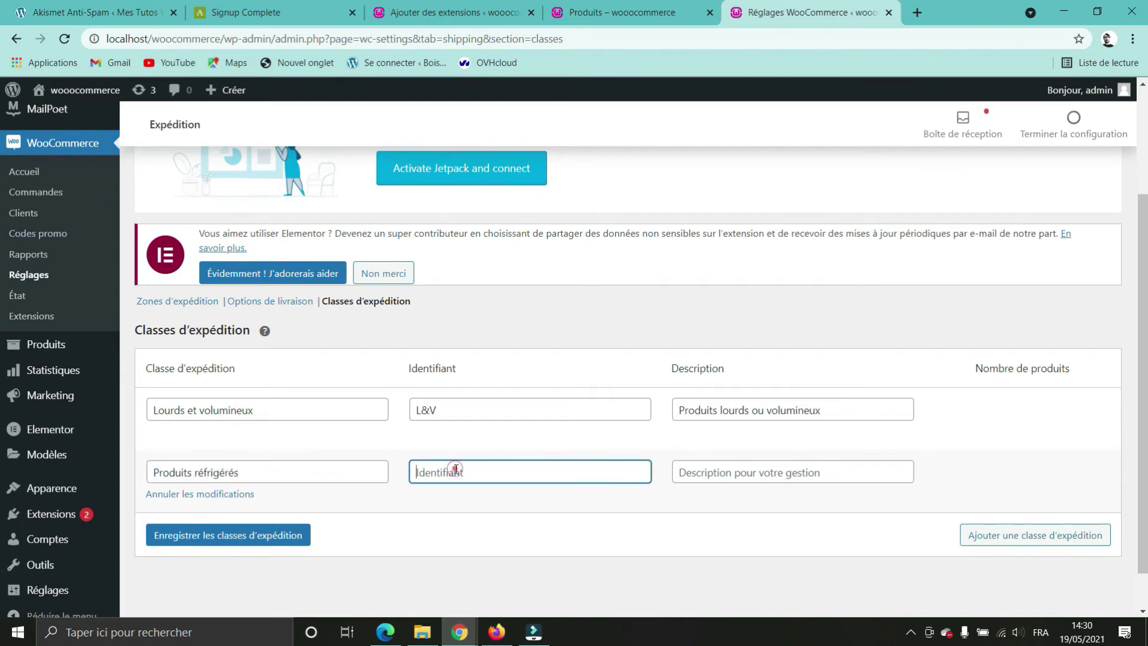
type("PR")
left_click(796, 469)
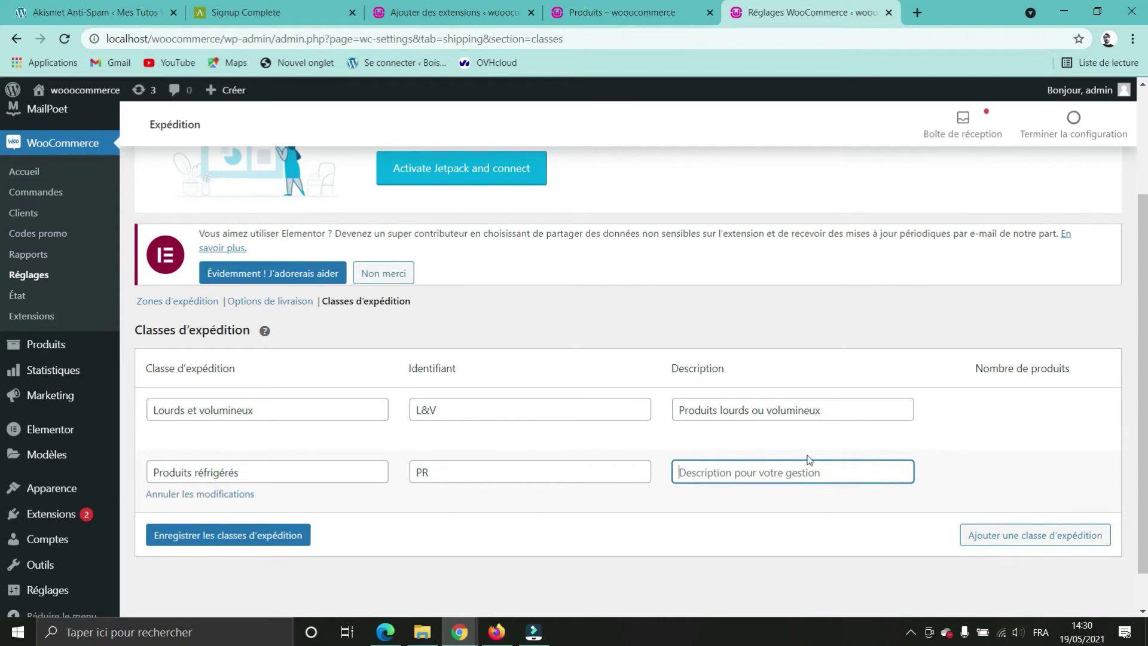
left_click(267, 542)
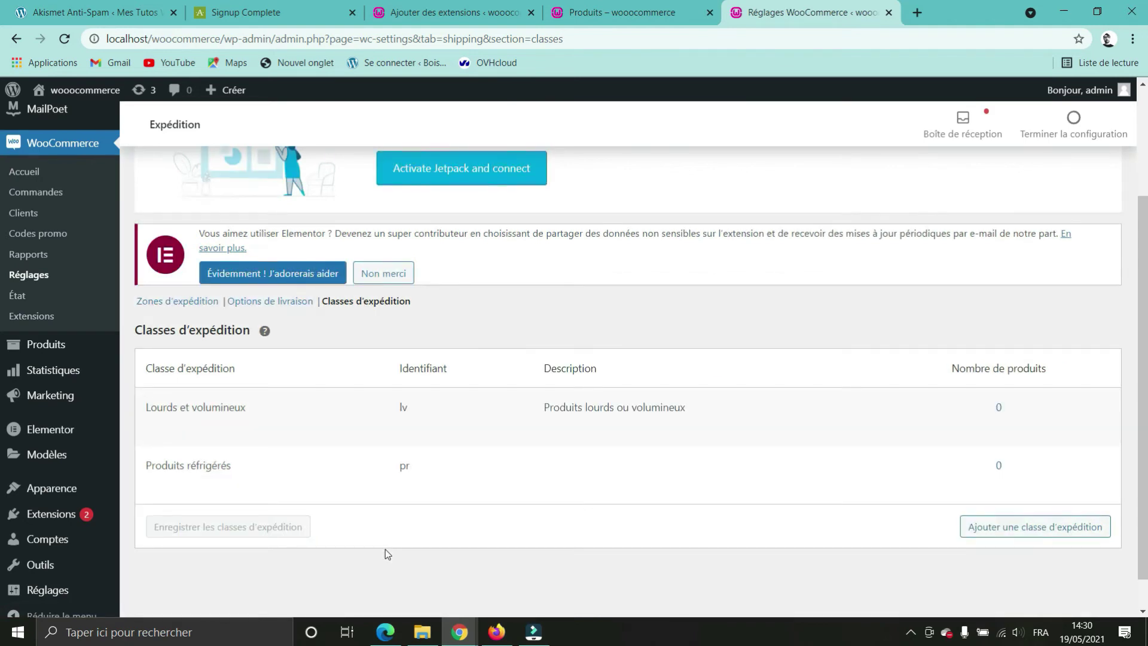
Return to the shipping zones and start a new zone named Europe
left_click(172, 303)
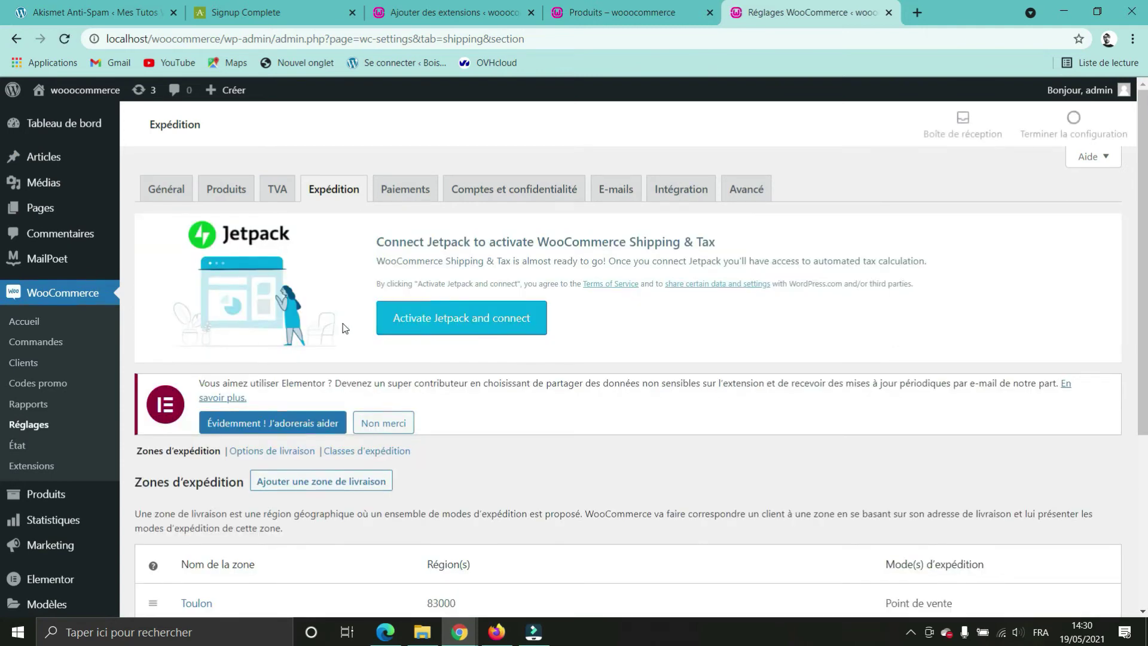
scroll(359, 326, "down", 4)
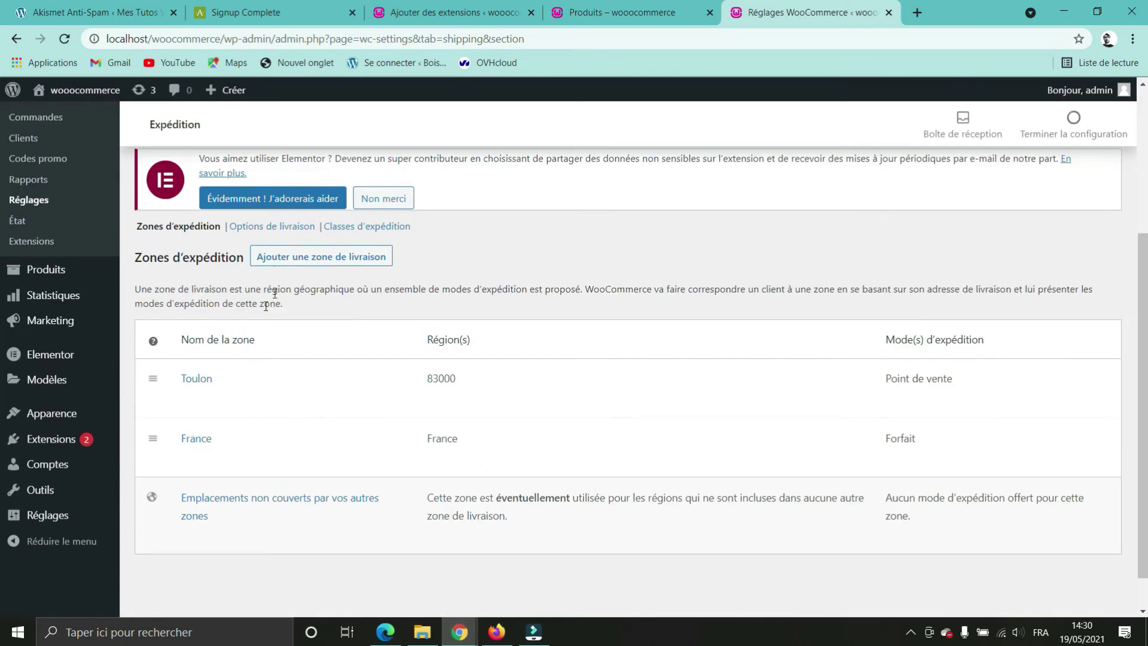
left_click(305, 258)
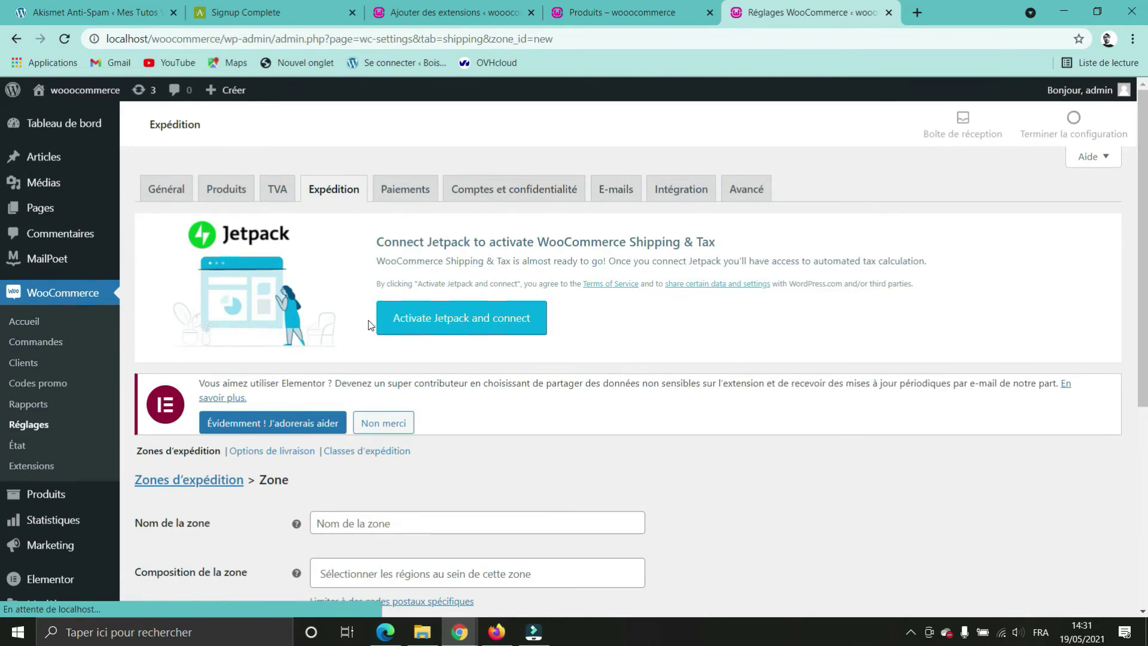
left_click(351, 524)
type("Eur")
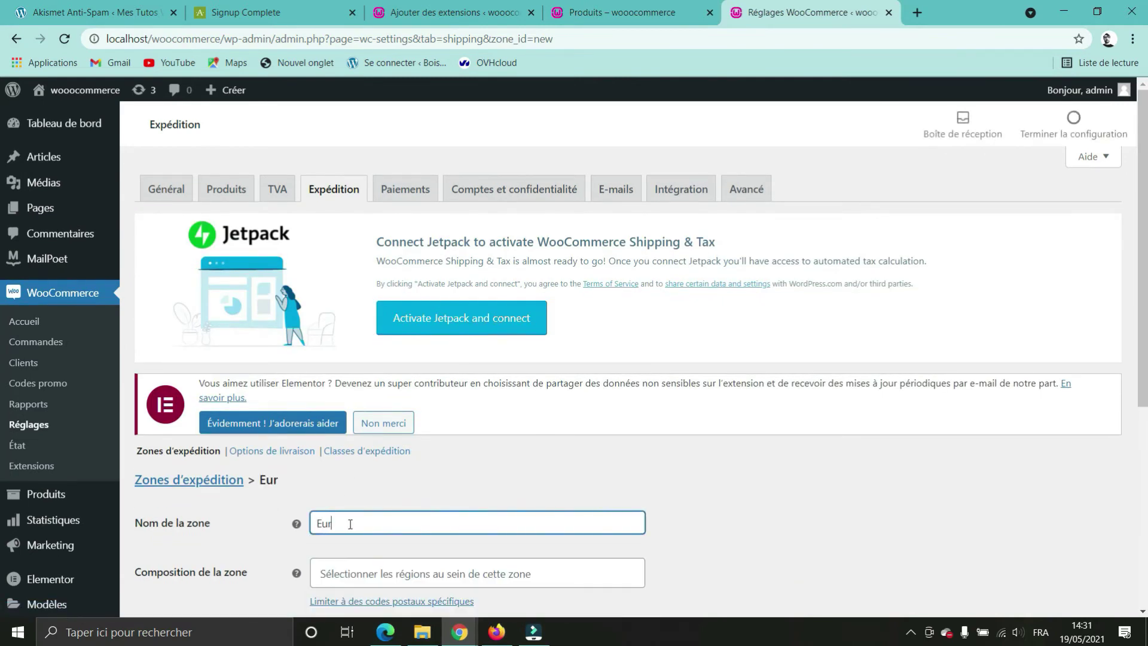
type("ope")
Select Europe as the new zone's region and add the Forfait shipping method to it
scroll(579, 446, "down", 3)
left_click(569, 428)
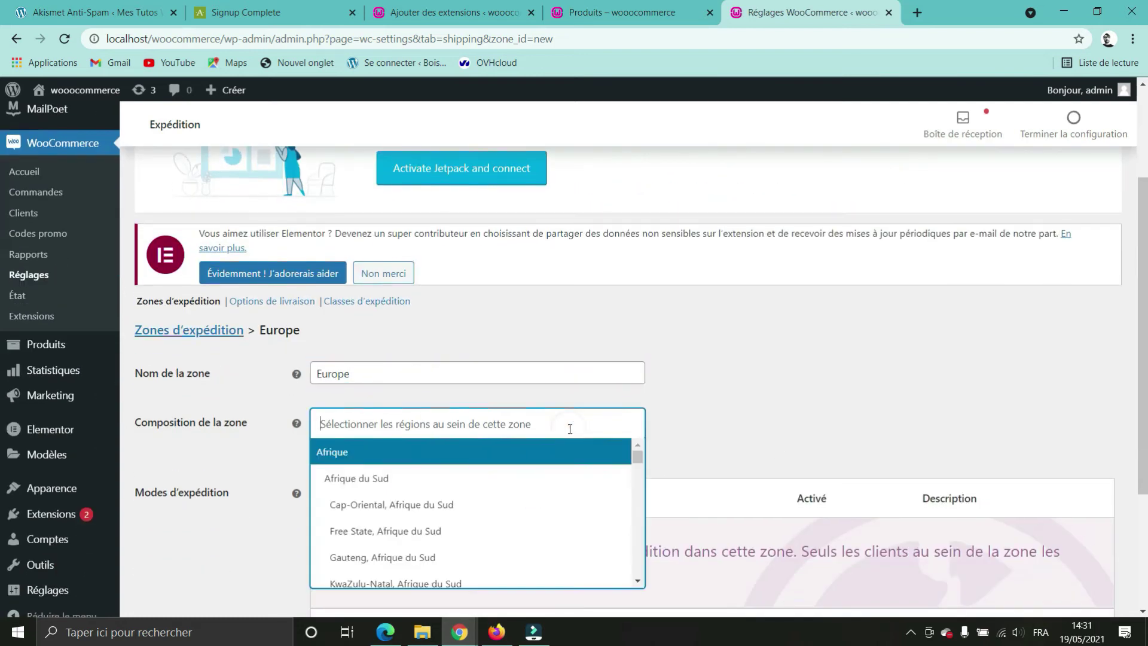
type("Eur")
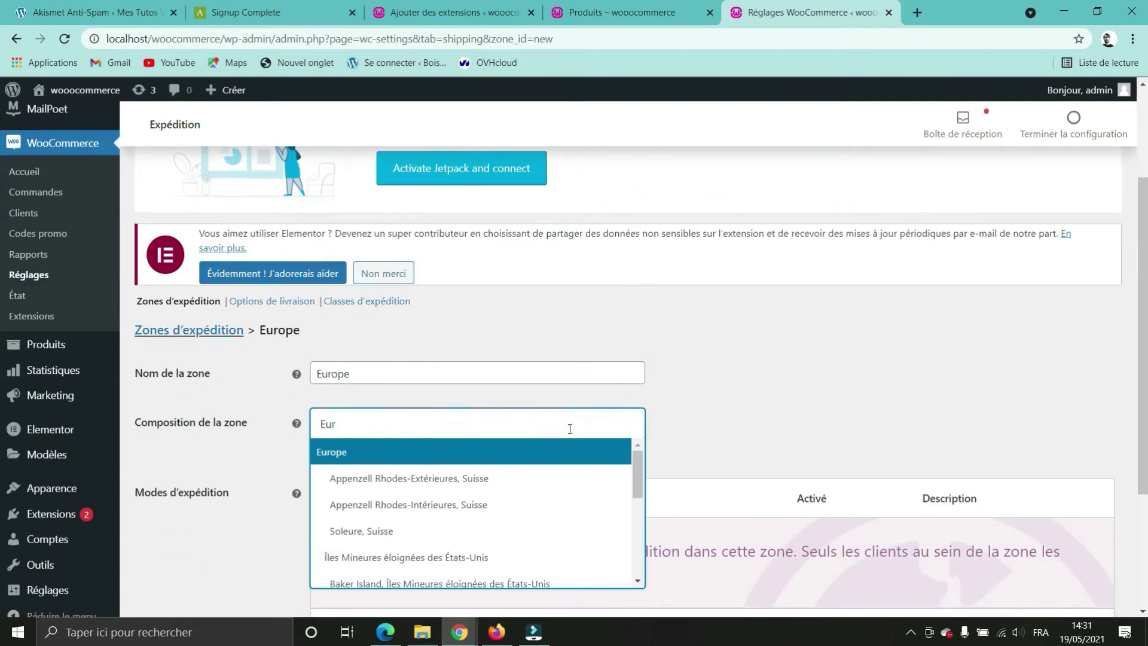
left_click(358, 452)
scroll(796, 423, "down", 3)
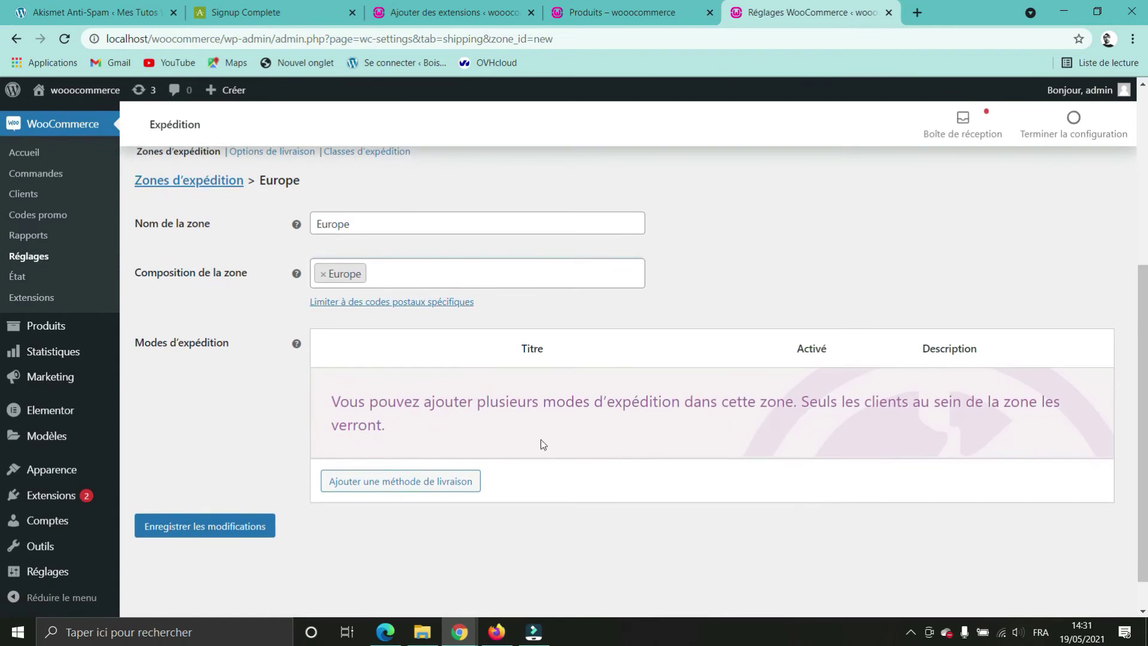
left_click(379, 482)
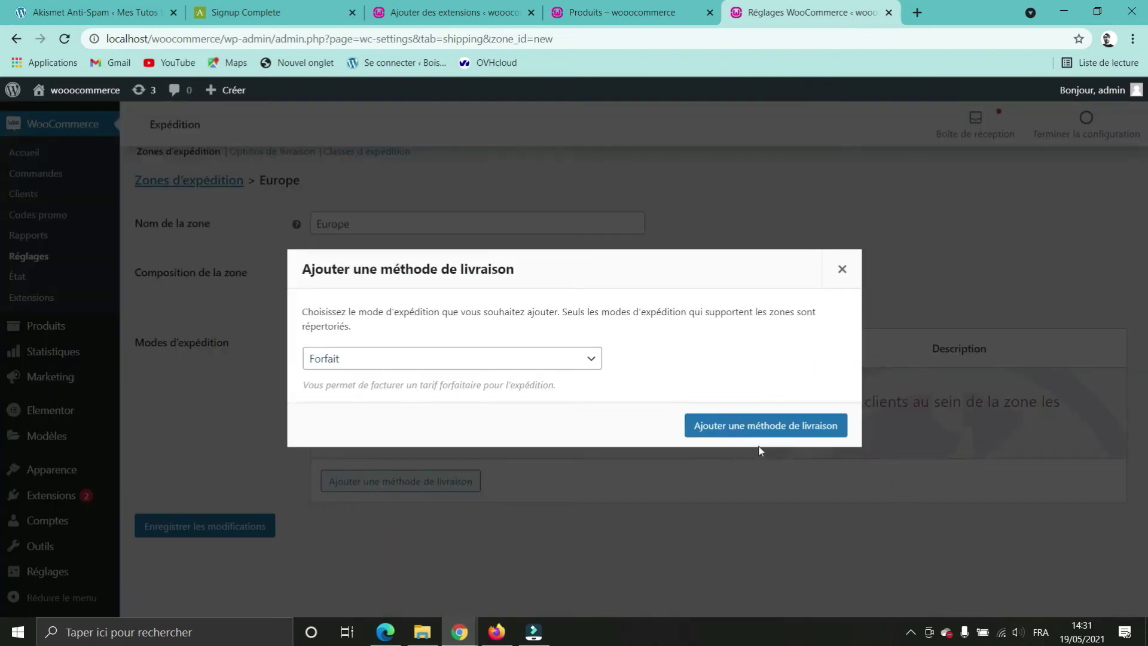
left_click(765, 427)
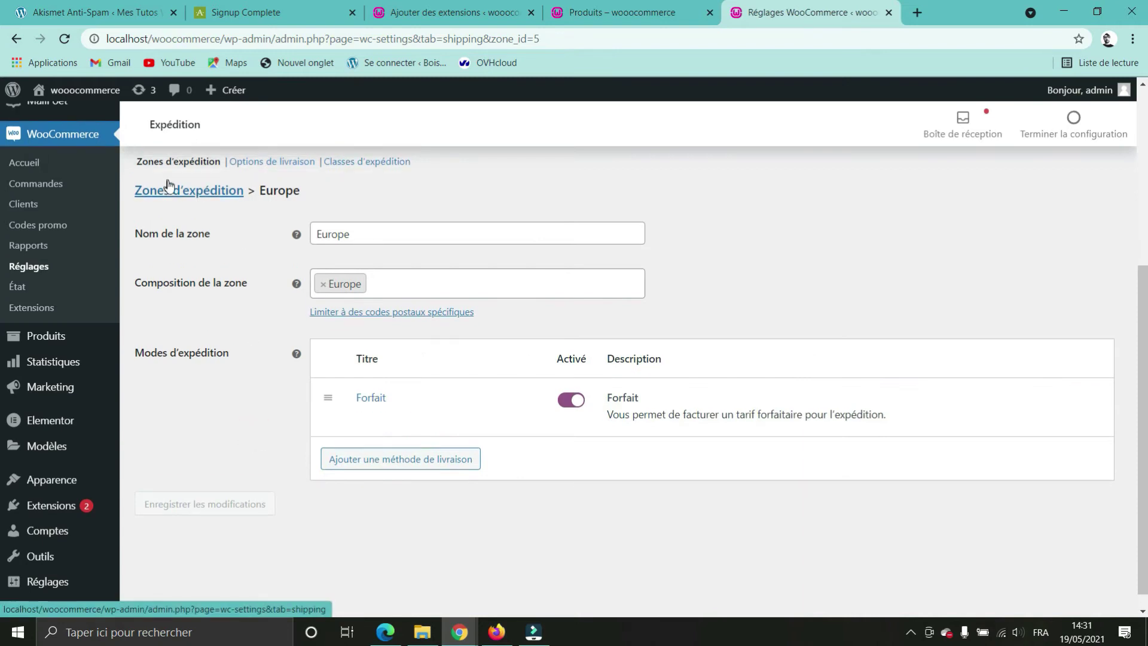
Go back to the zone list and open the Forfait settings of the France zone
left_click(219, 260)
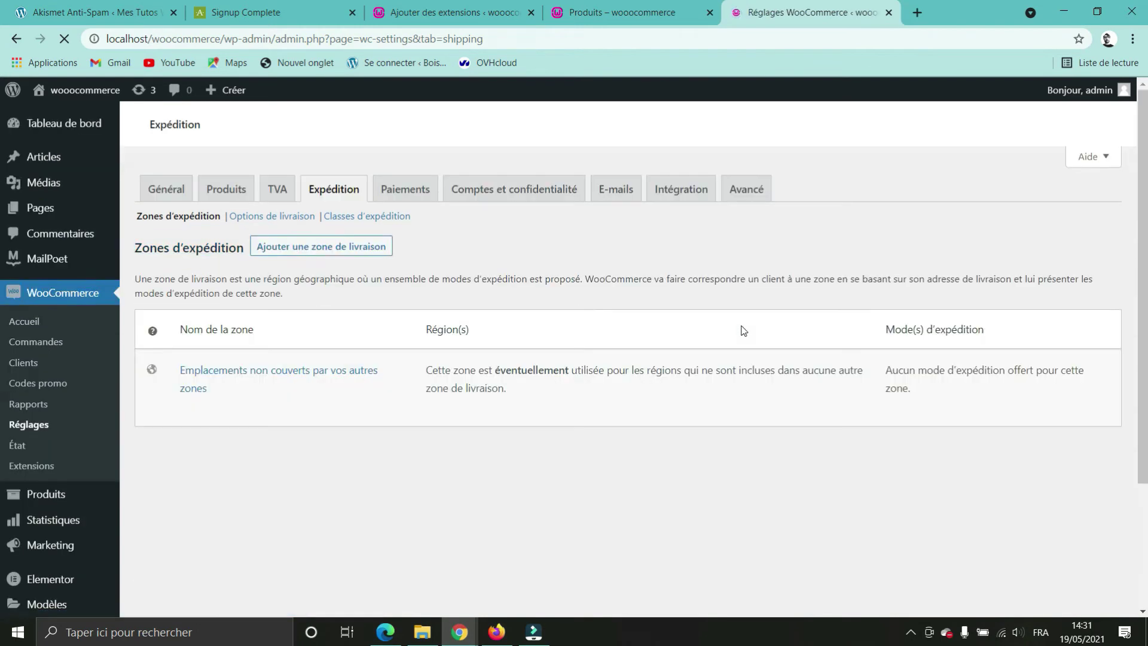
scroll(502, 389, "down", 5)
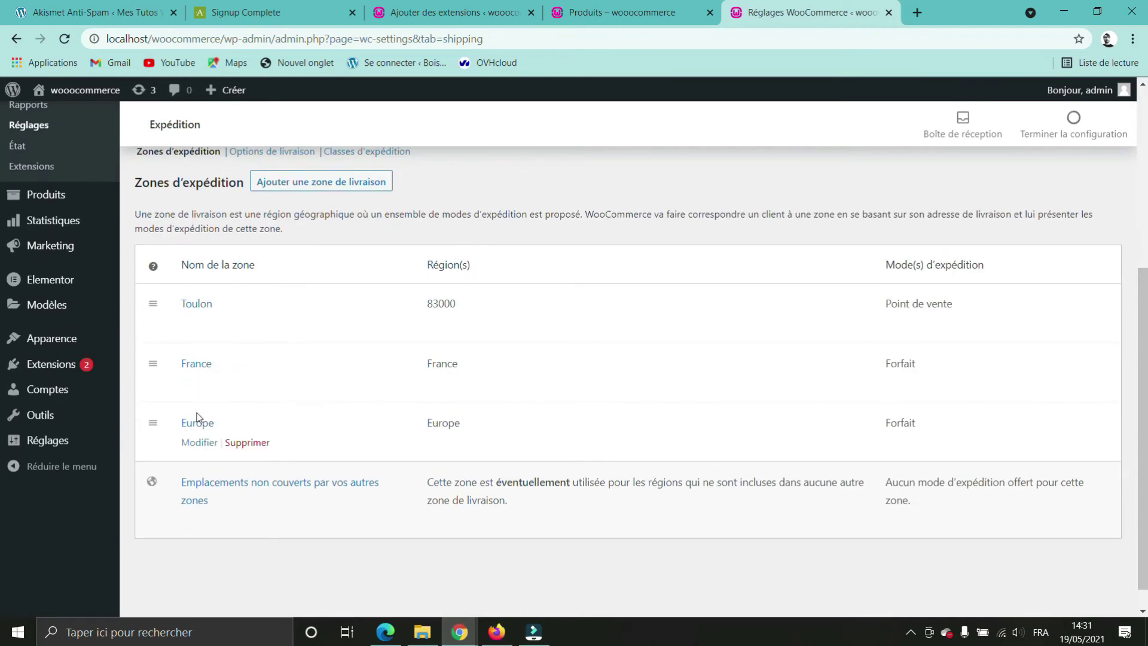
left_click(200, 388)
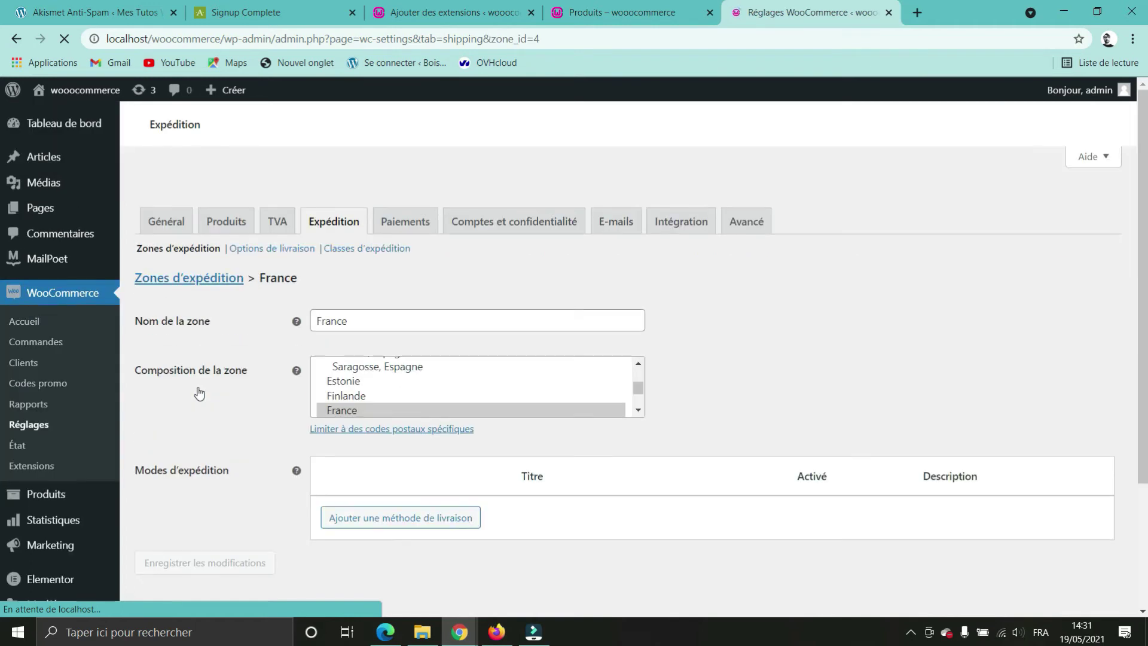
scroll(703, 434, "down", 5)
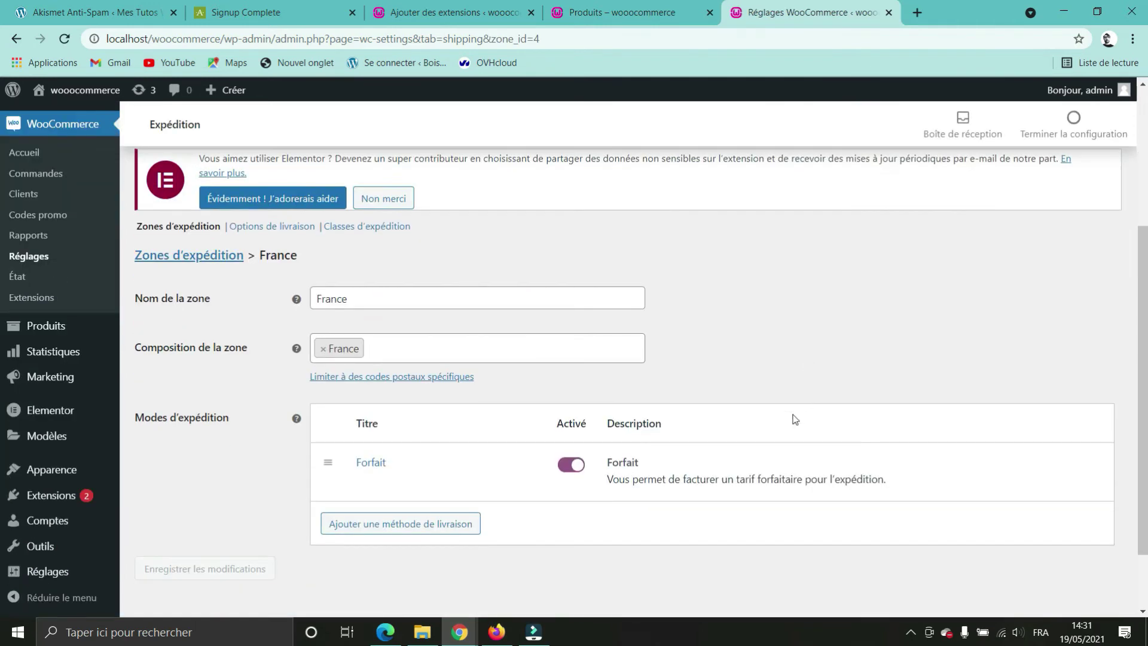
left_click(376, 407)
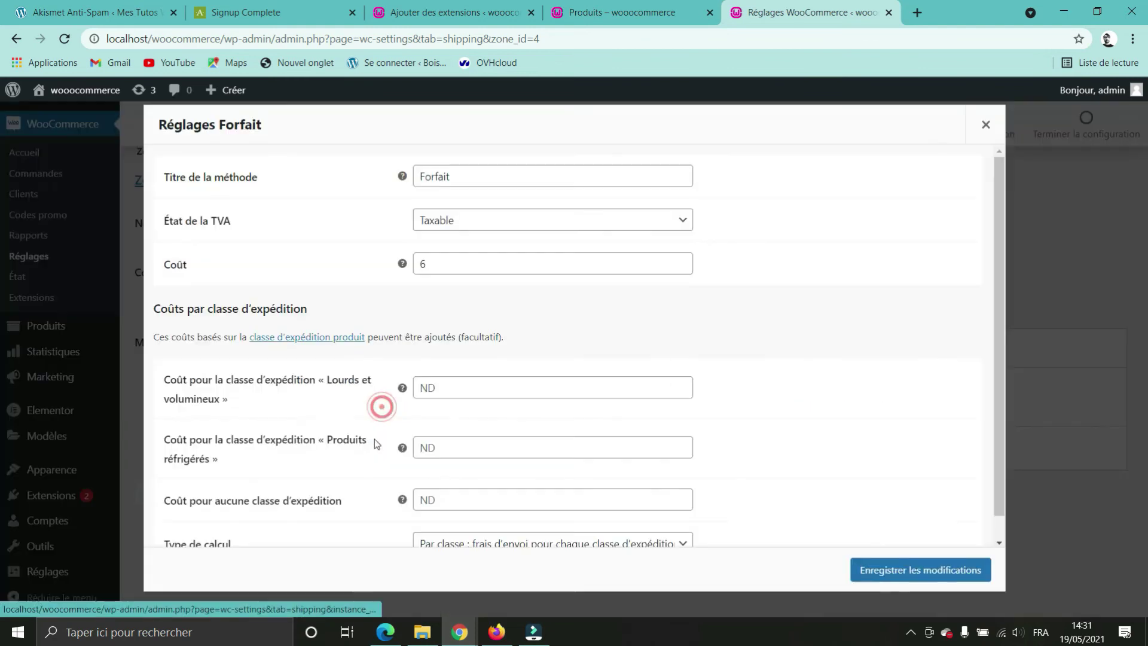
In the France zone's Forfait settings, set the cost to 15 for "Lourds et volumineux" and 20 for "Produits réfrigérés"
scroll(610, 428, "down", 1)
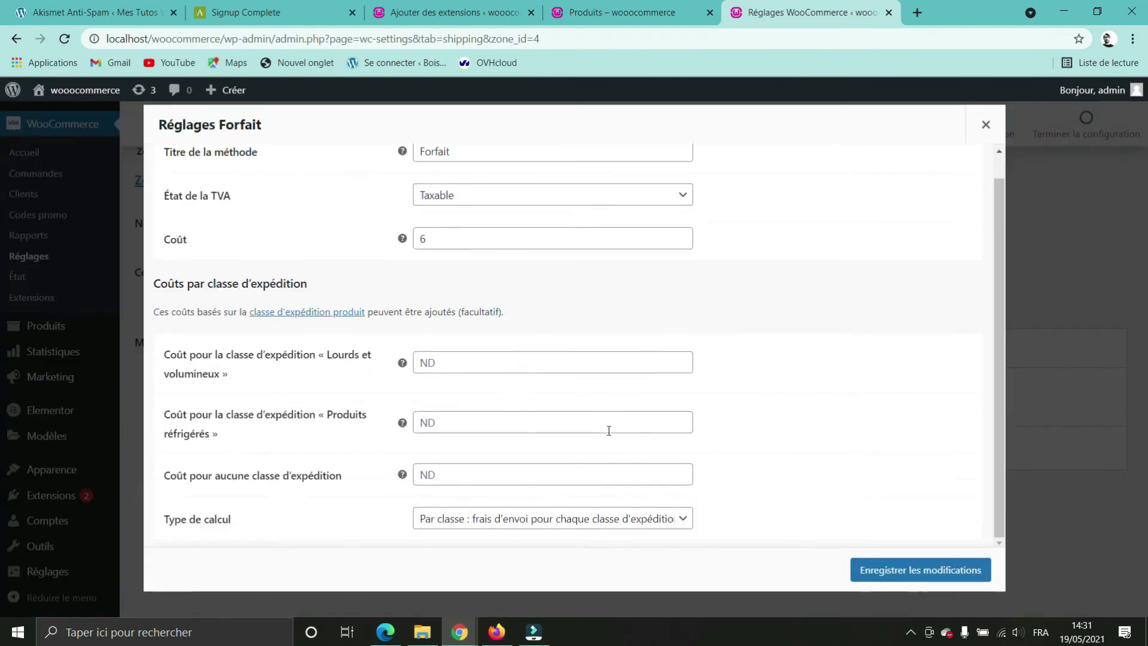
scroll(608, 431, "up", 1)
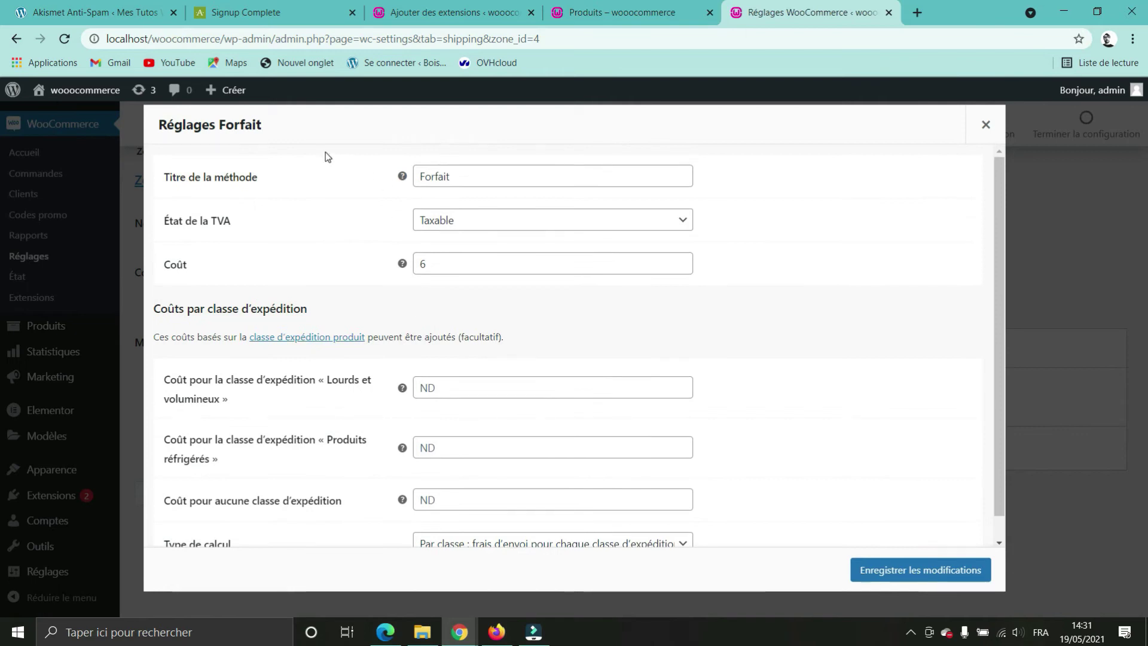
double_click(448, 261)
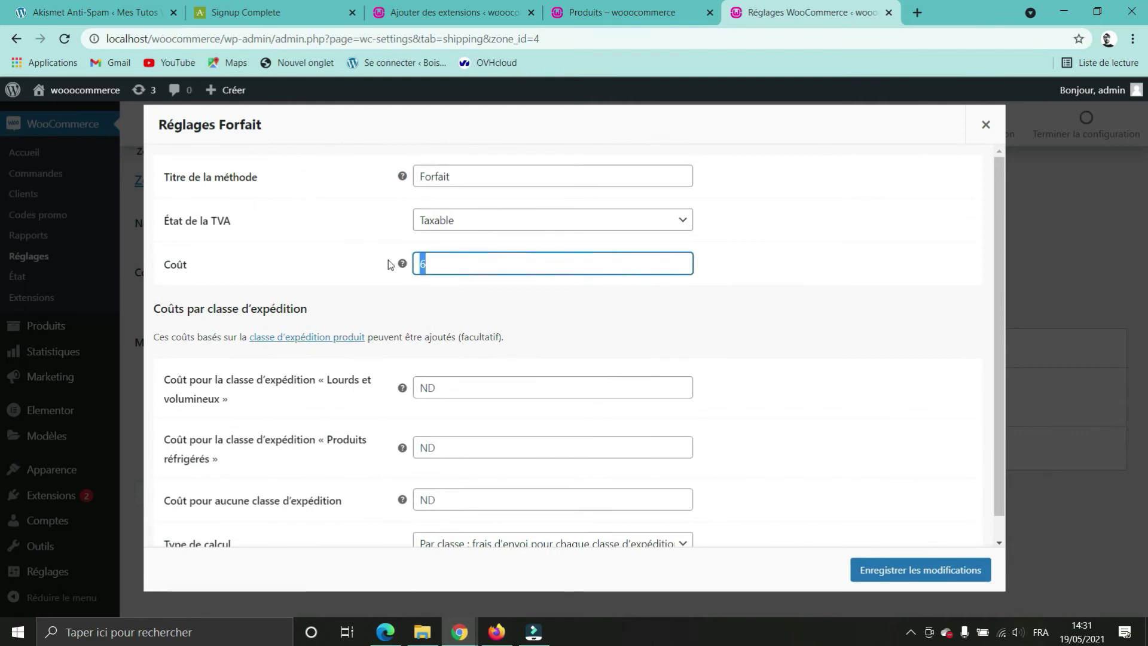
left_click(299, 413)
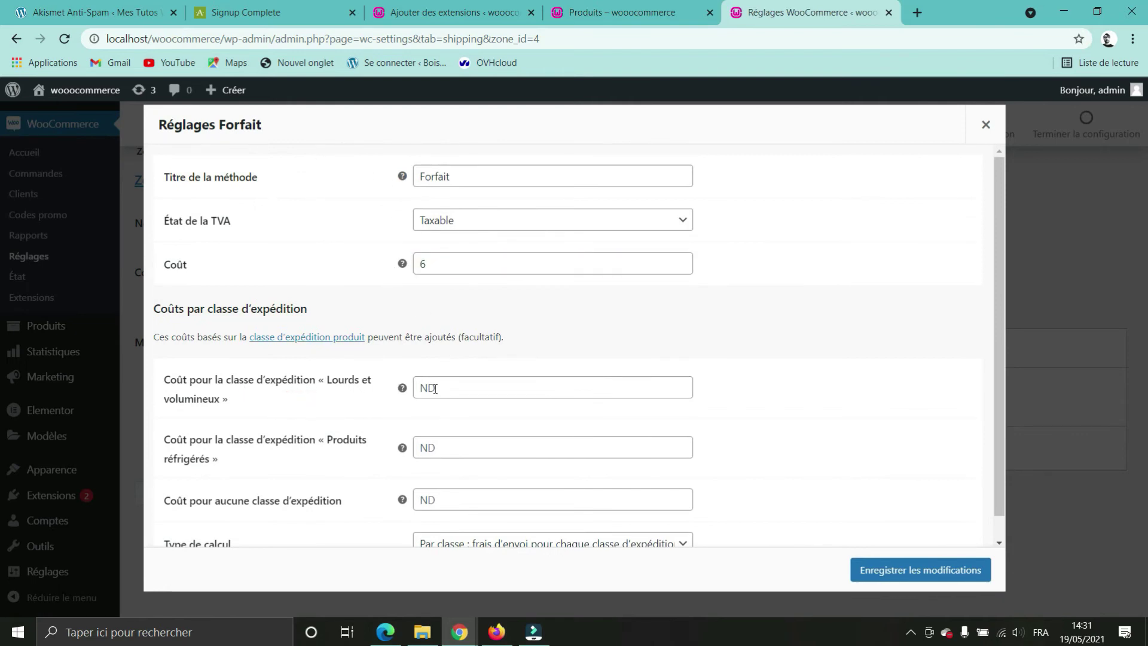
left_click(480, 385)
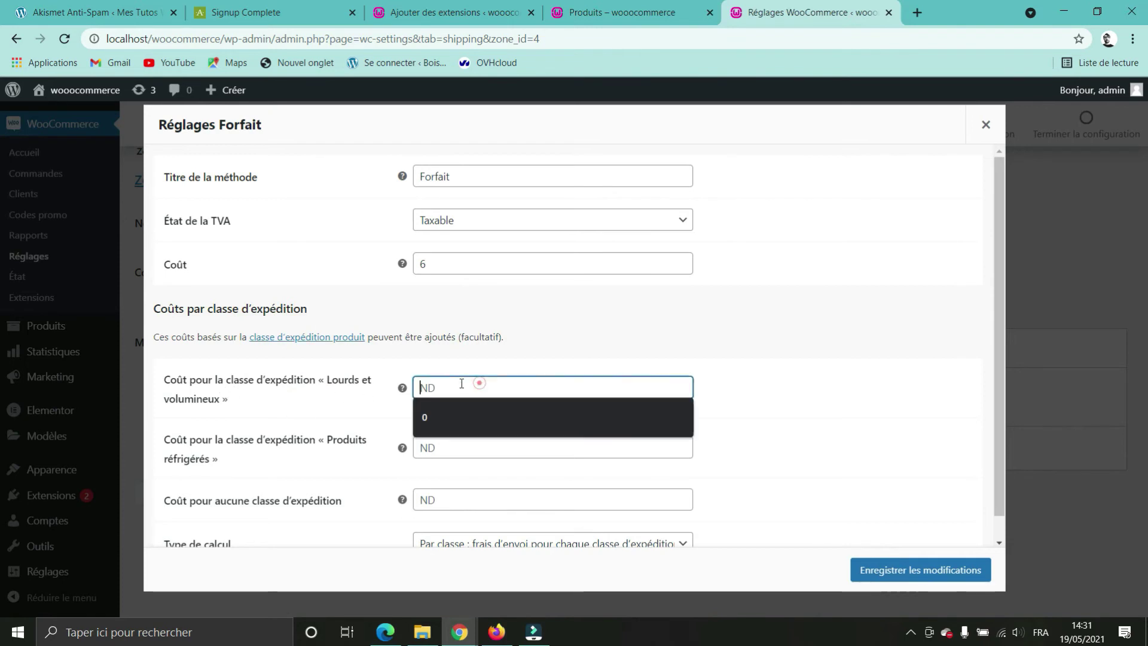
type("15")
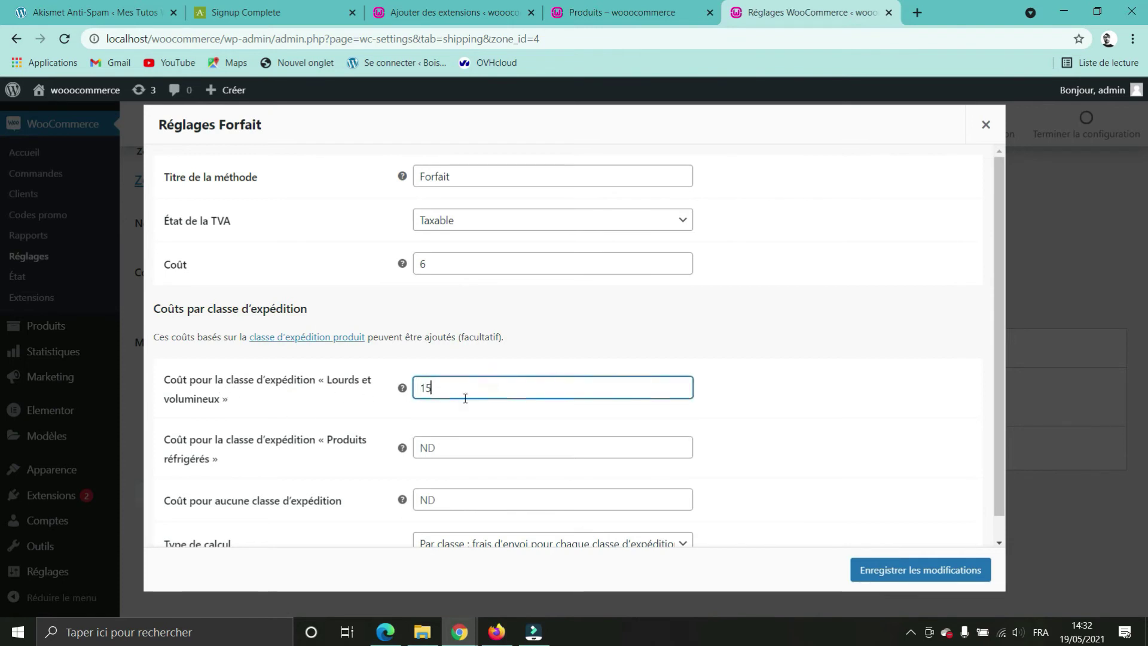
left_click(491, 444)
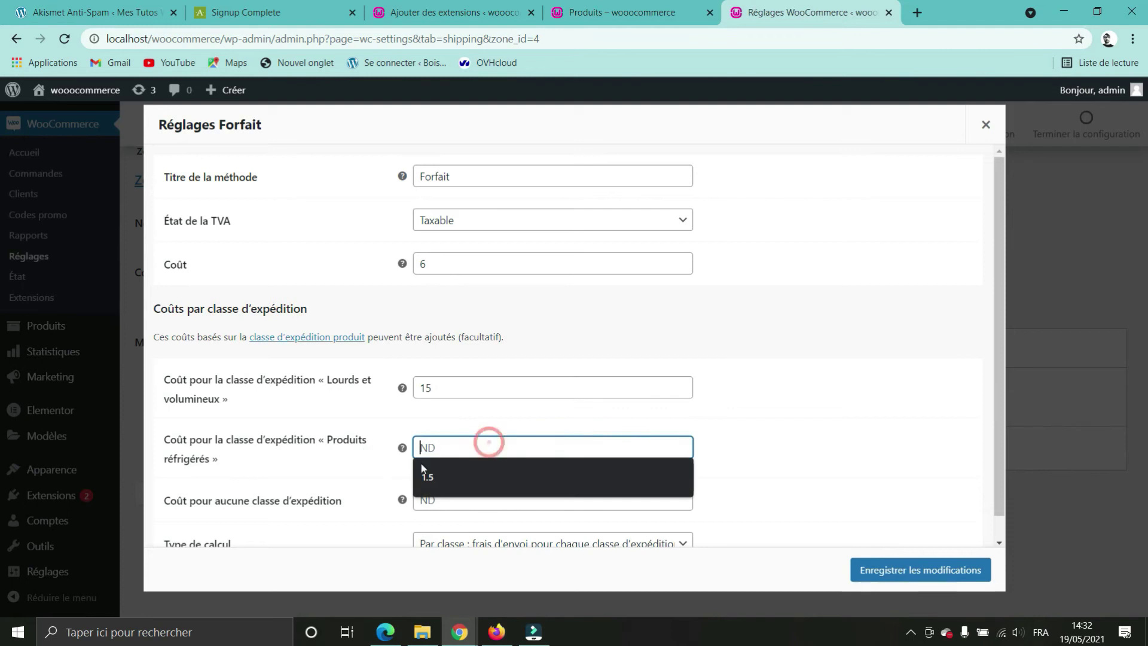
type("20")
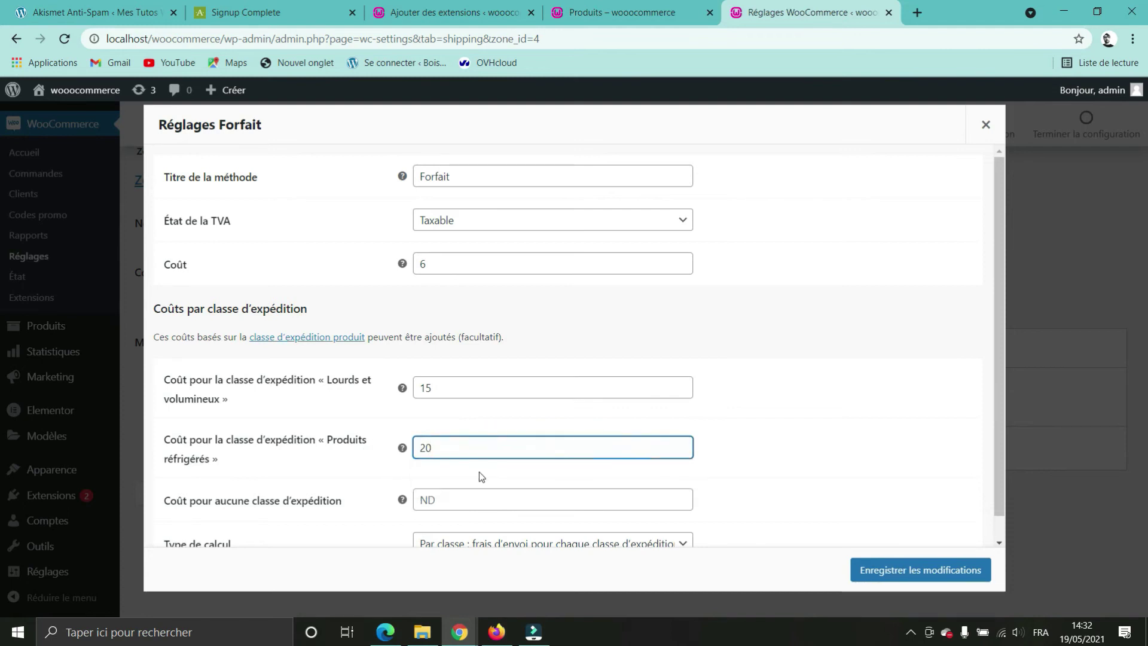
Set the France zone's Forfait cost for products without a shipping class to 6
left_click(810, 433)
scroll(796, 431, "down", 1)
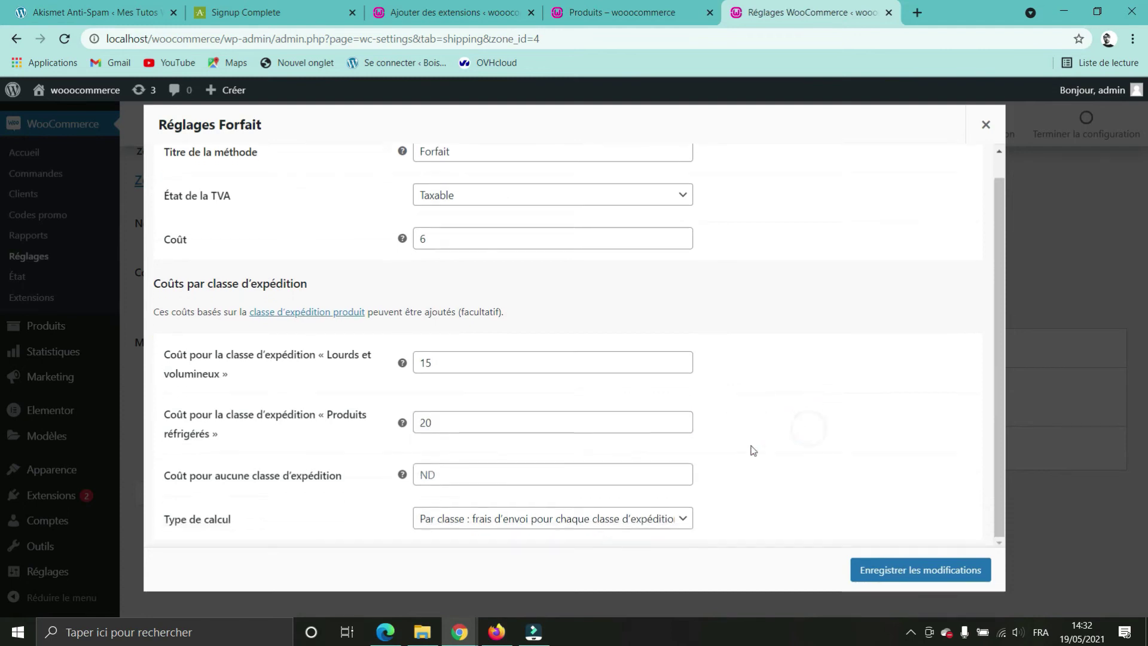
left_click(448, 477)
type("8")
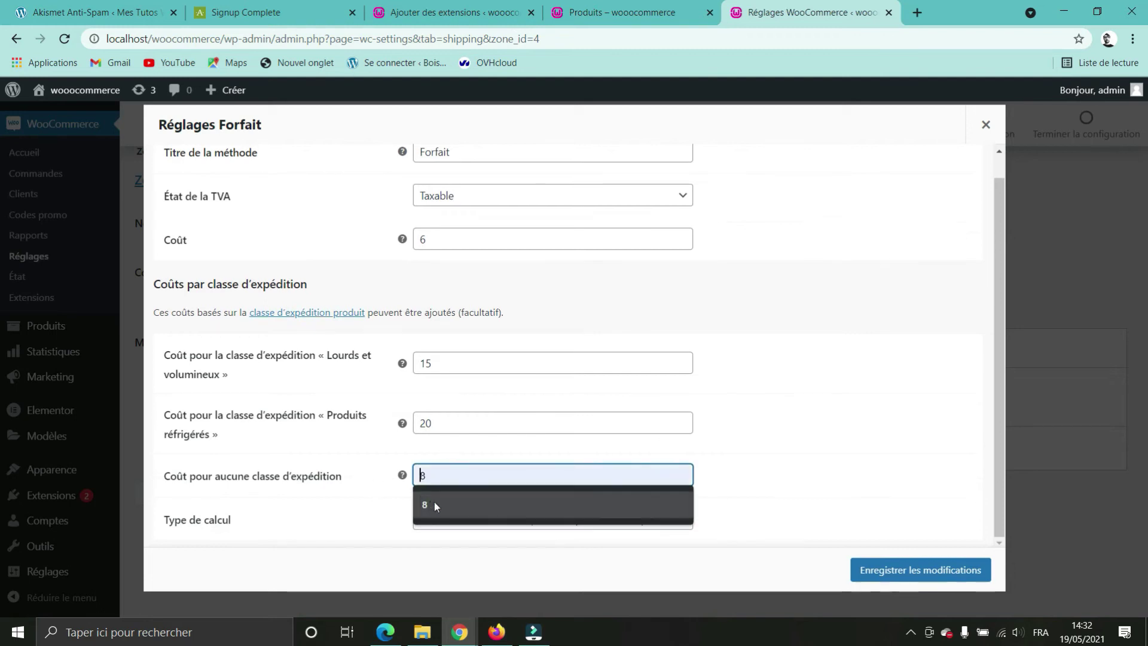
key("BackSpace")
type("6")
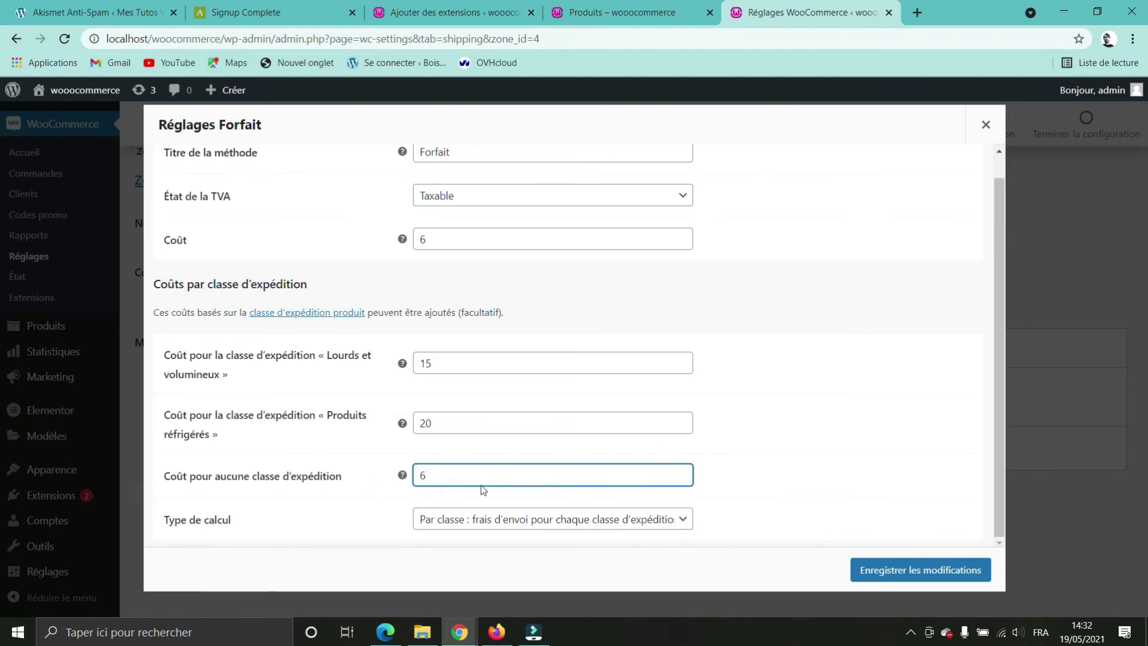
Choose "Par classe : frais d'envoi pour chaque classe d'expédition" as the calculation type and save the France zone's Forfait settings
left_click(687, 519)
left_click(824, 415)
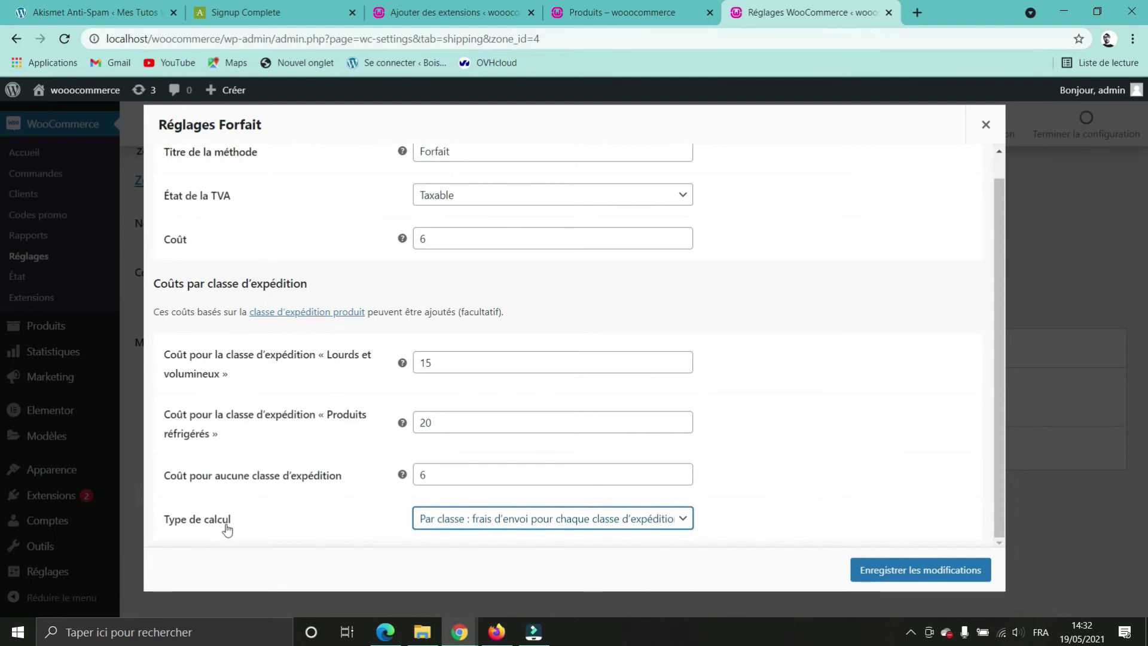
left_click(660, 527)
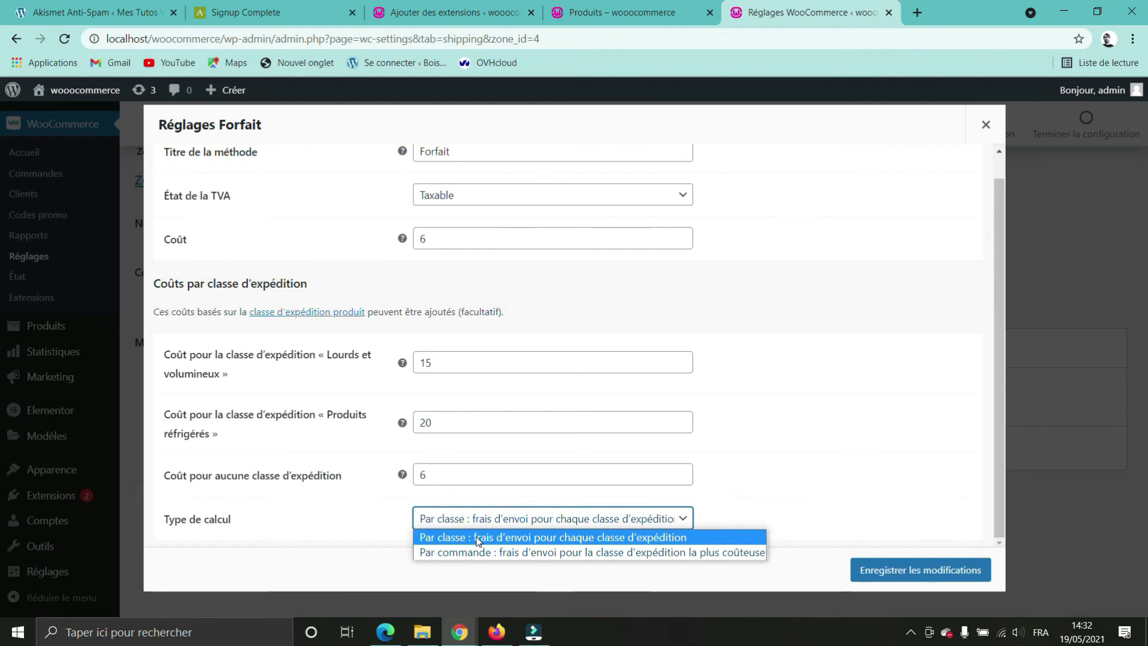
left_click(479, 540)
left_click(721, 457)
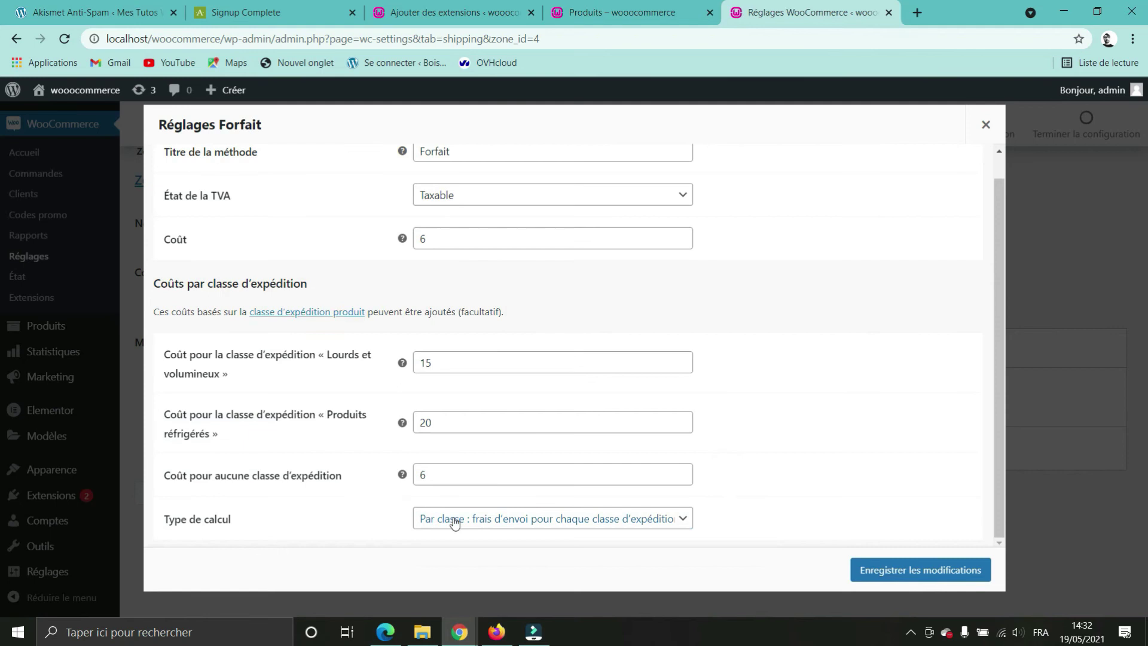
left_click(900, 577)
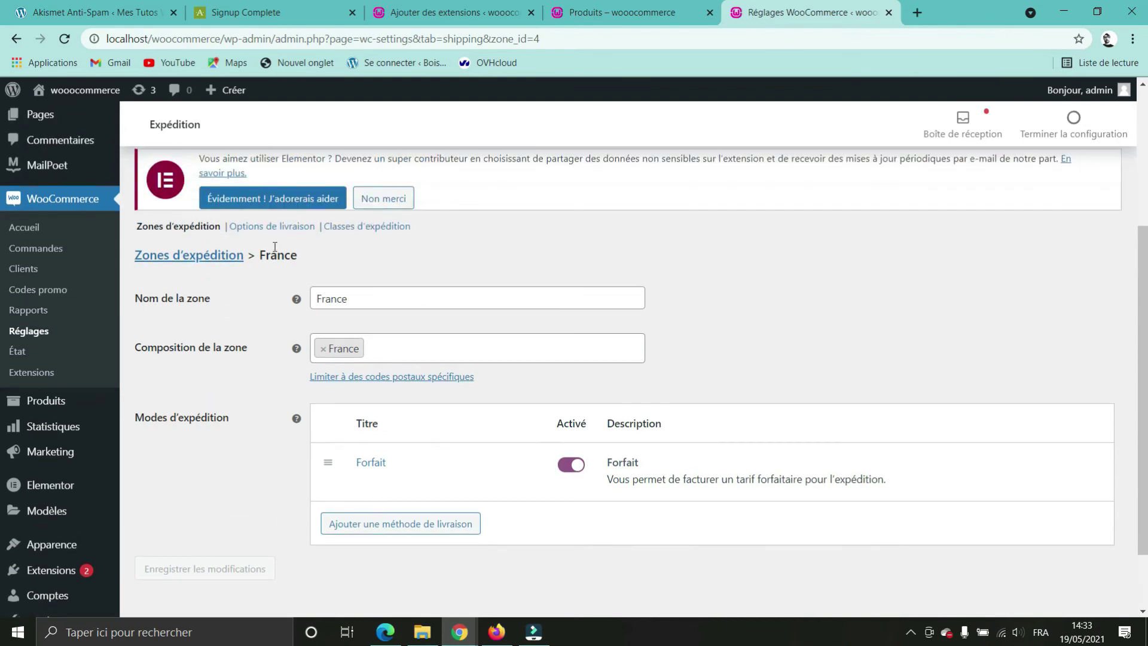
Return to the shipping zones list and review the configured zones
left_click(189, 255)
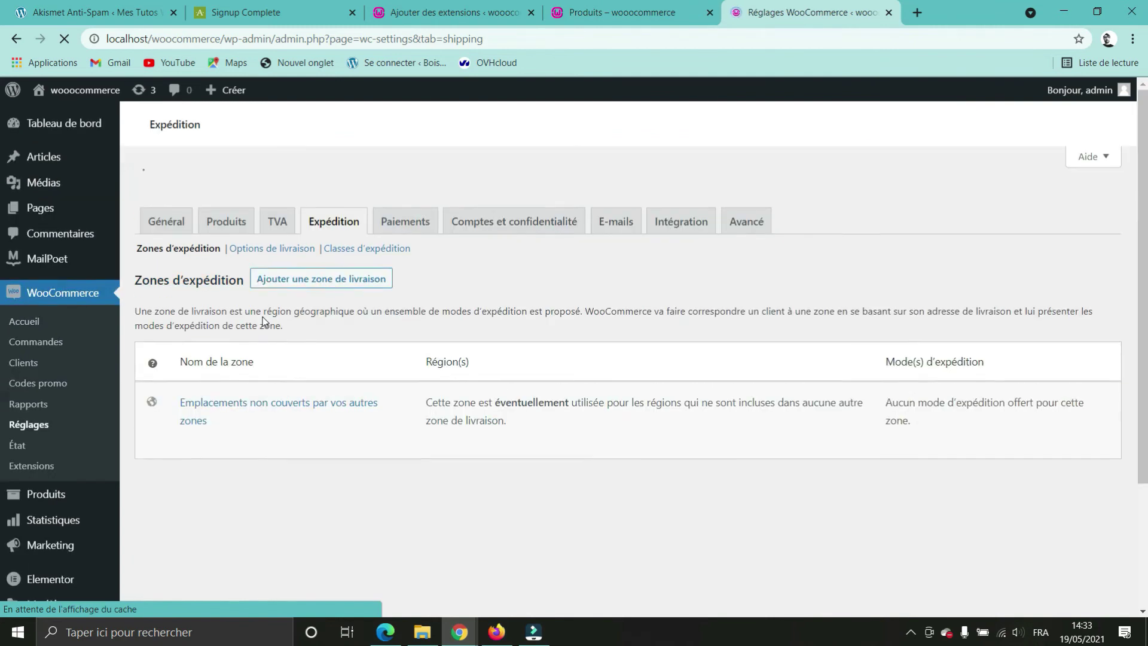
scroll(315, 352, "down", 5)
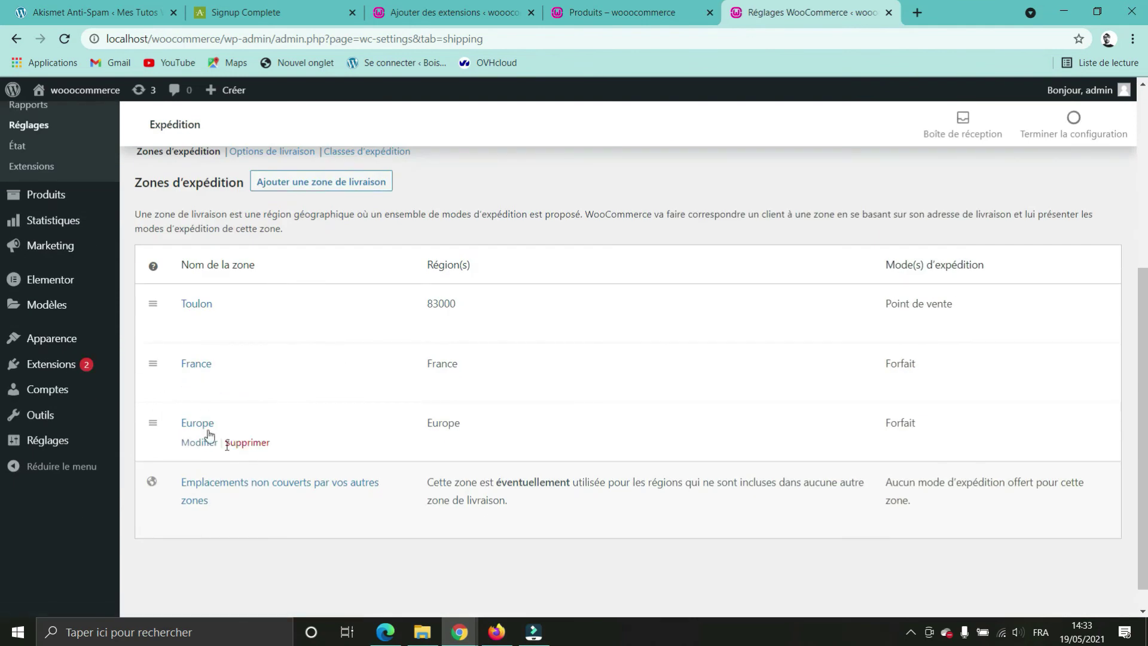
scroll(607, 443, "up", 3)
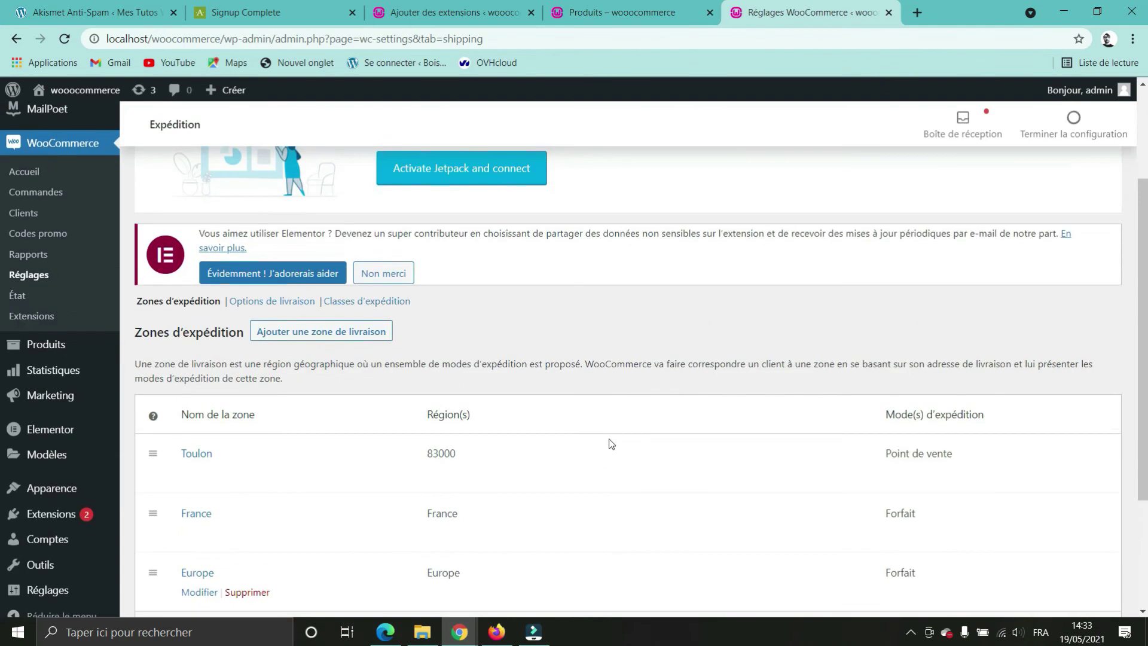
Open the Leffe product for editing from the list of all products
mouse_move(39, 352)
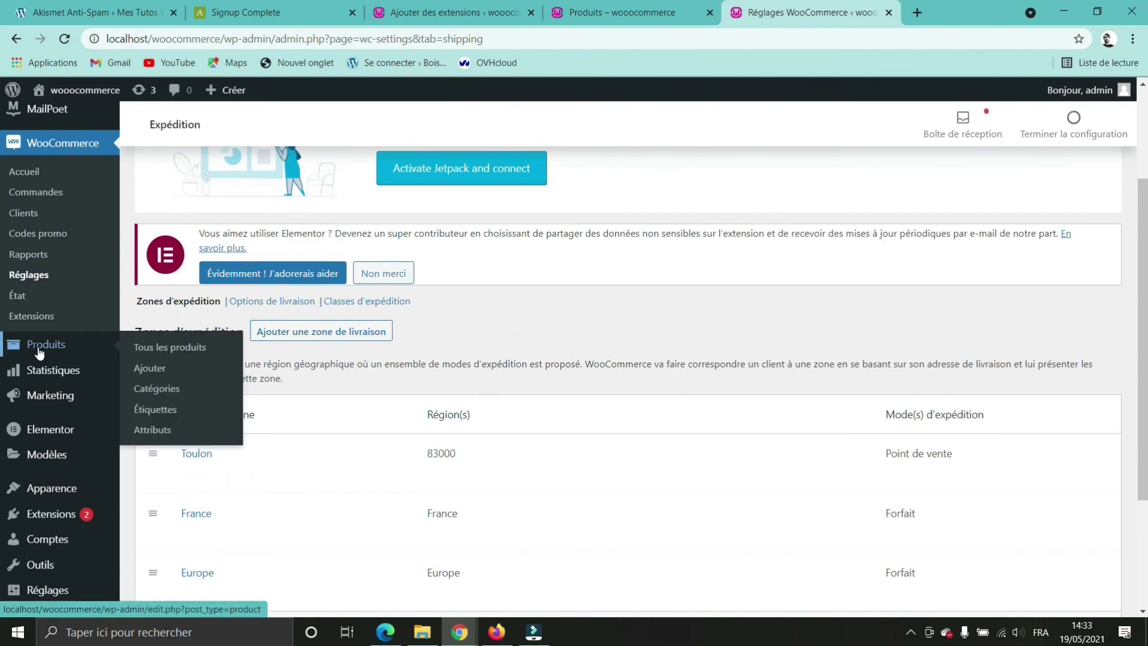
left_click(162, 350)
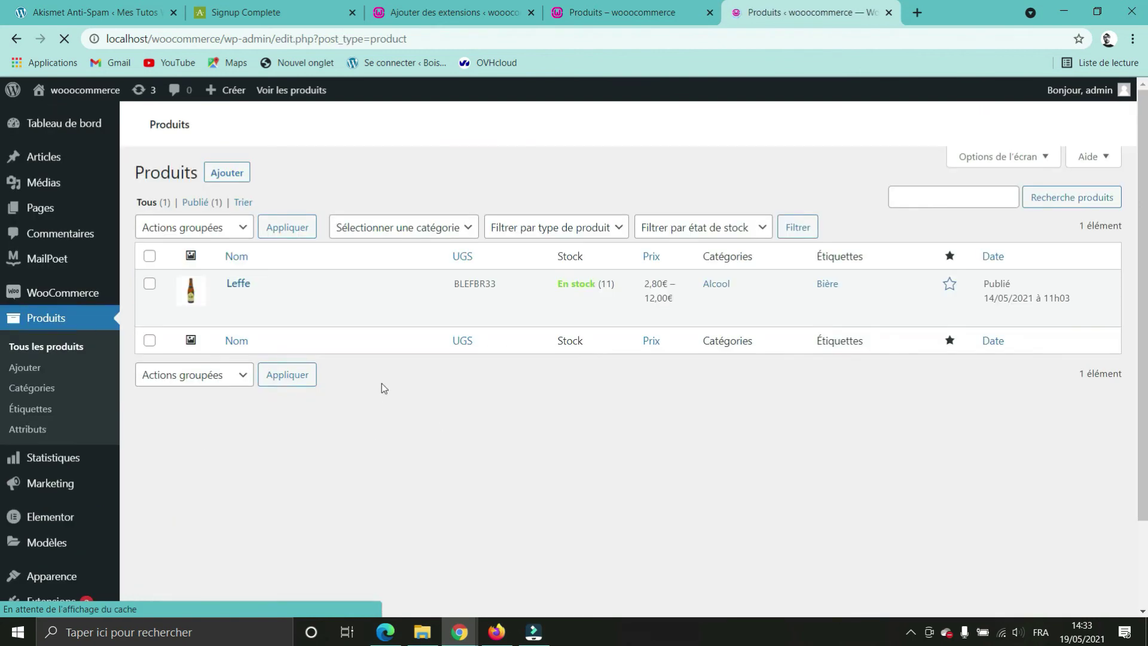
scroll(263, 466, "down", 2)
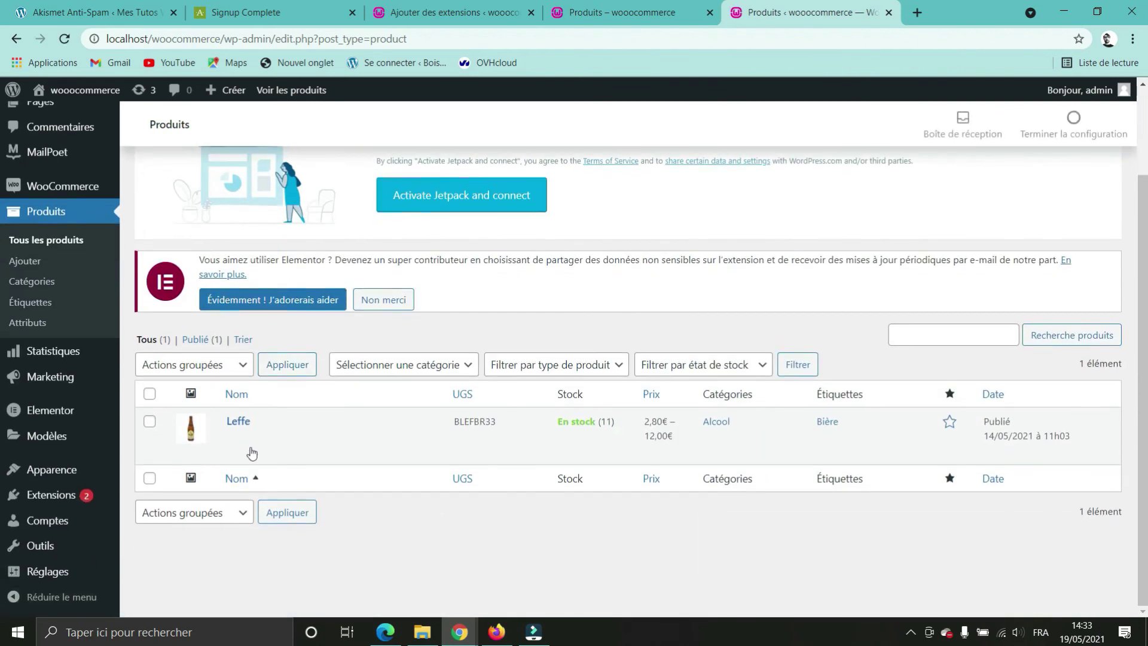
left_click(237, 421)
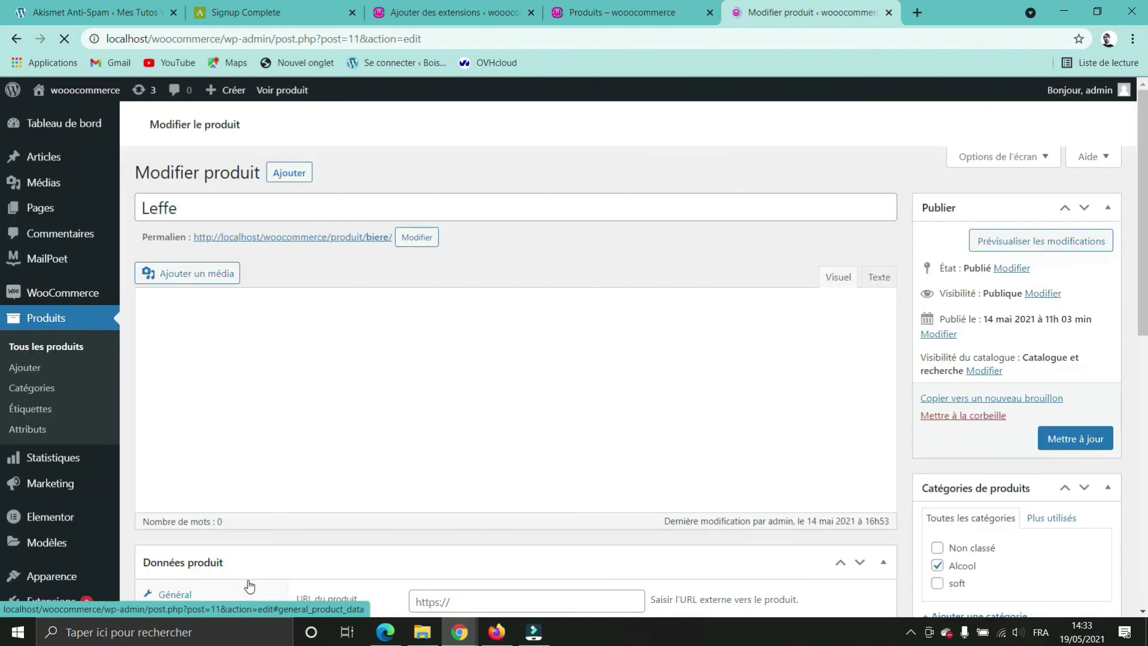
Open the Expédition settings in Leffe's product data and examine the shipping classes available for the product
scroll(384, 450, "down", 4)
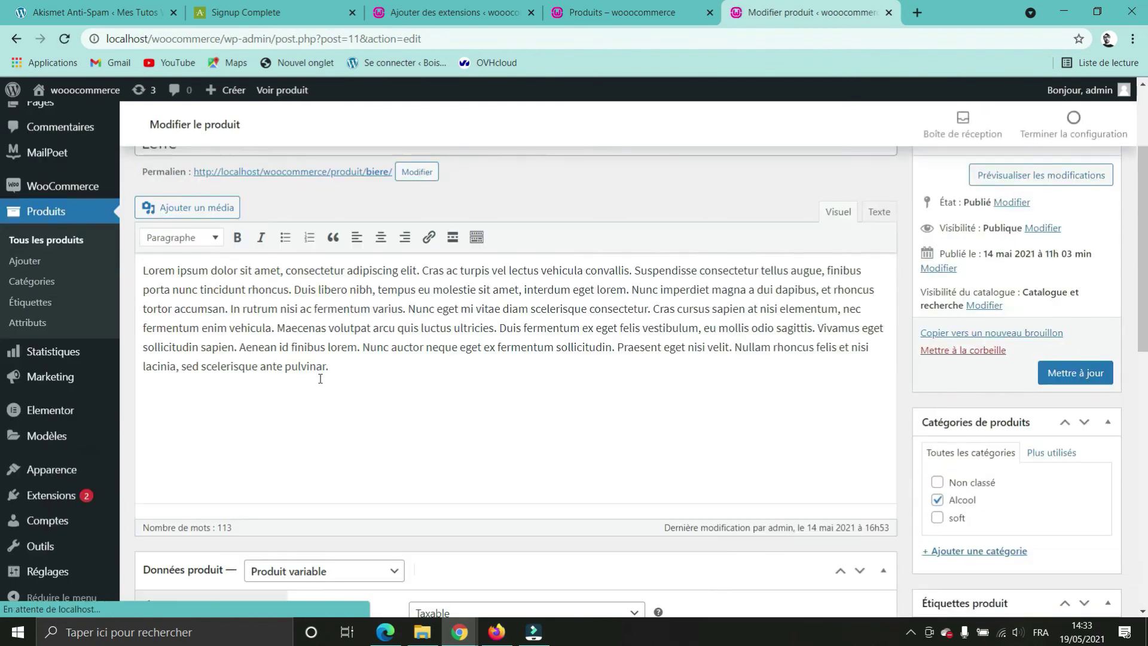
scroll(331, 457, "down", 1)
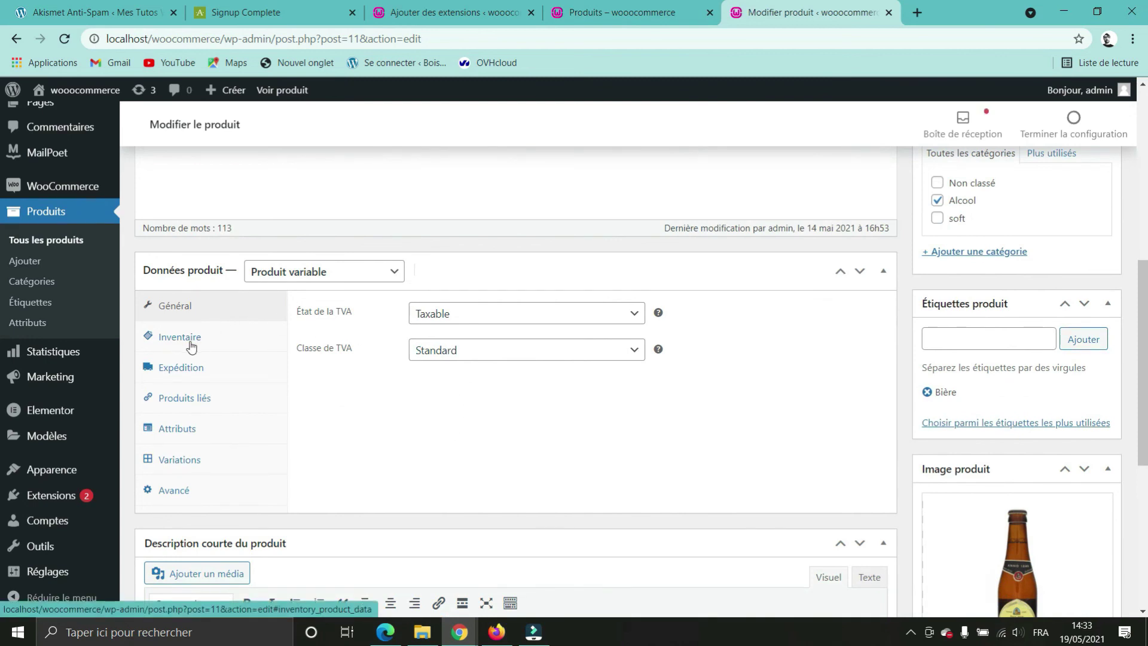
left_click(191, 374)
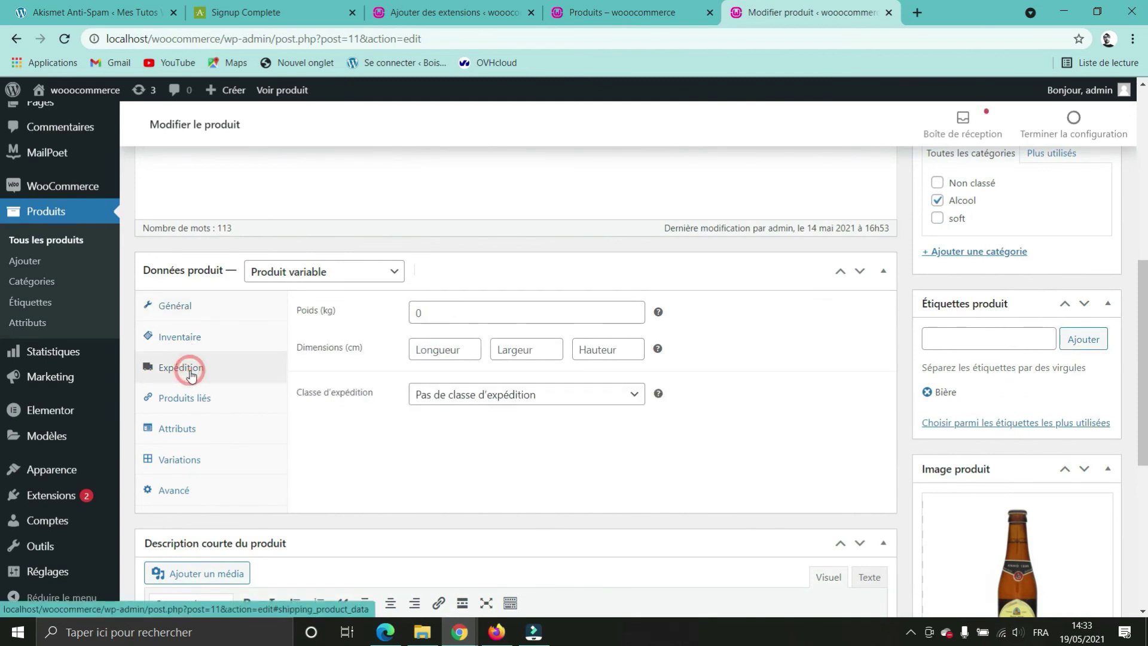
left_click(441, 303)
left_click(439, 467)
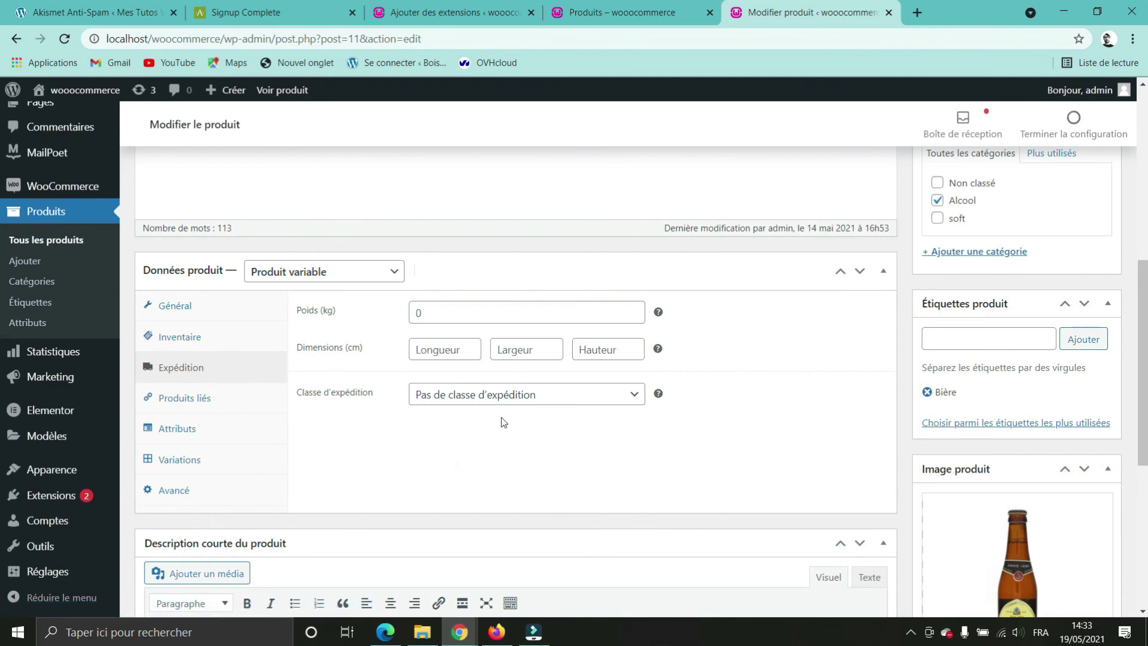
left_click(547, 396)
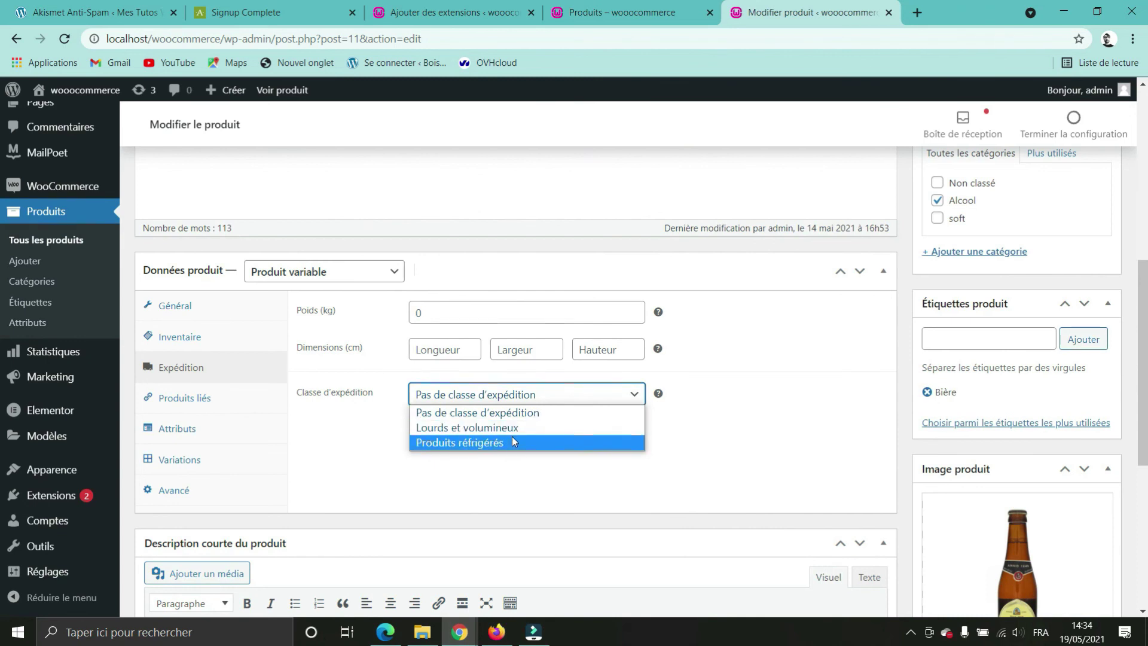
left_click(793, 449)
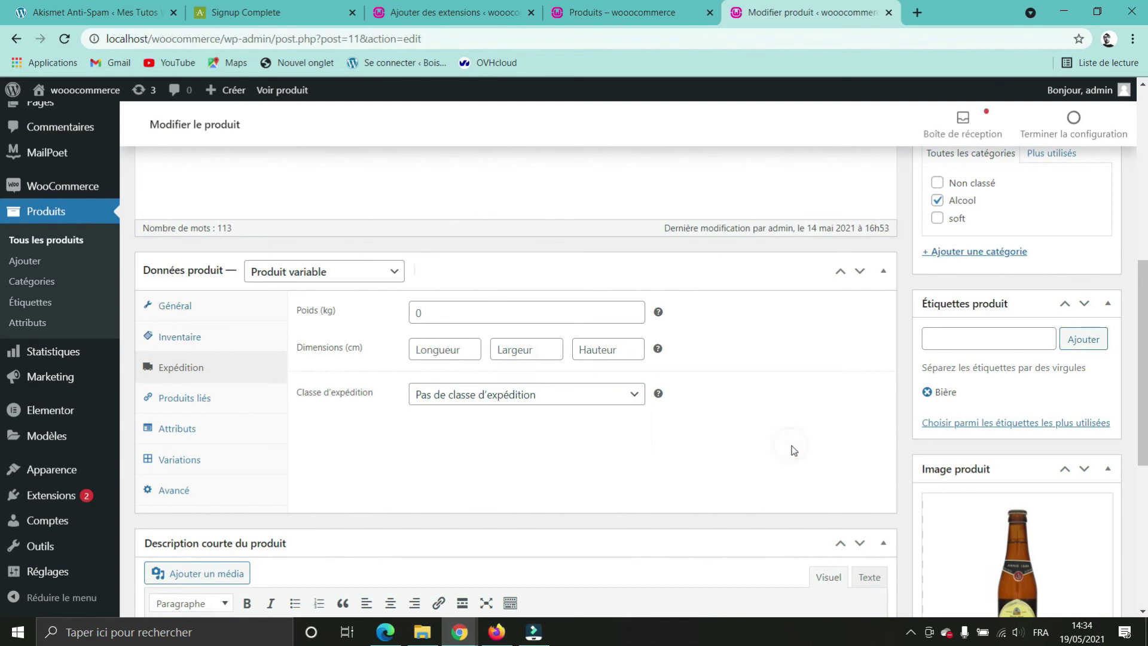